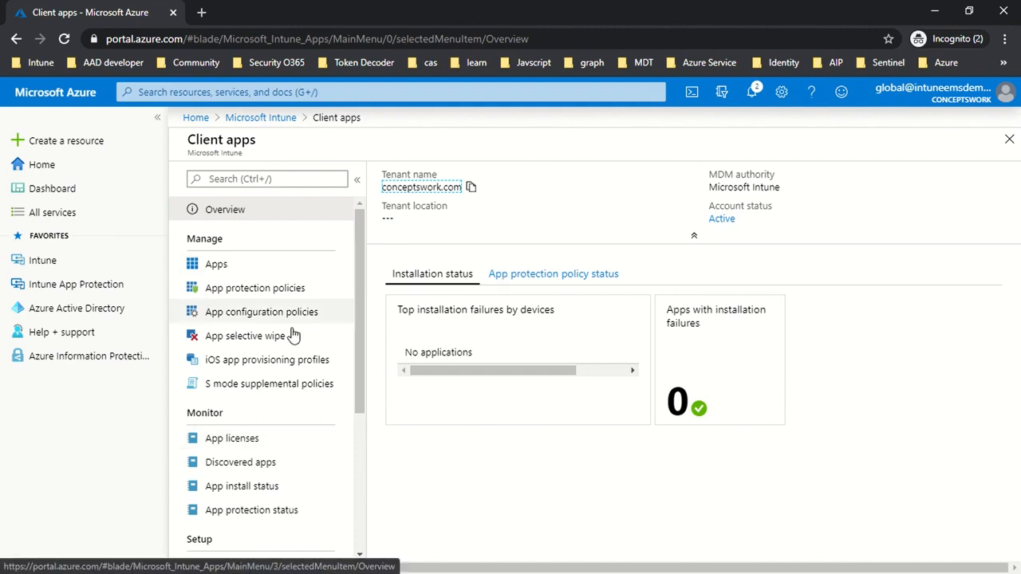
# - View the client apps list and the Intune App Protection page
pyautogui.click(251, 264)
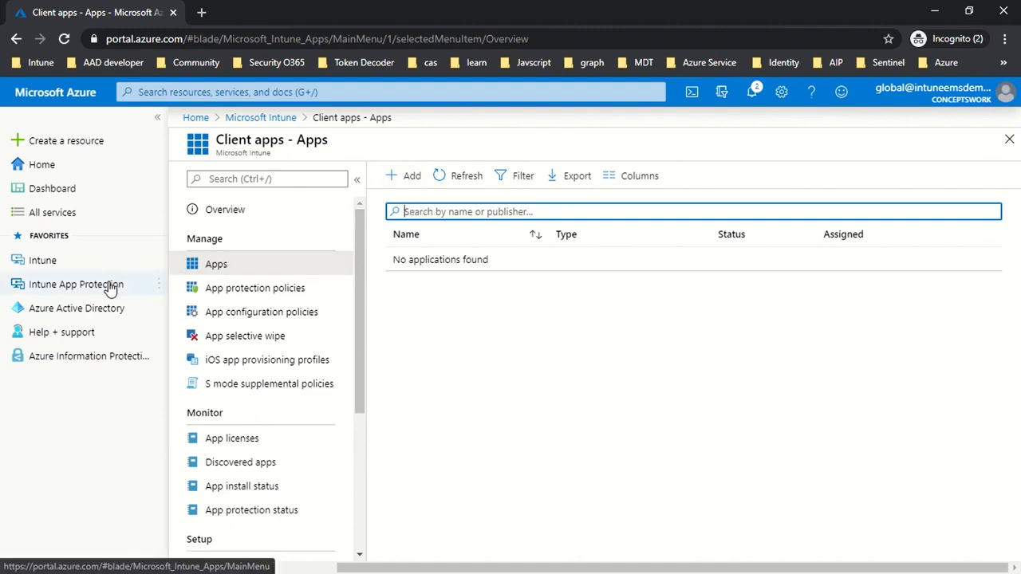
pyautogui.moveTo(110, 289)
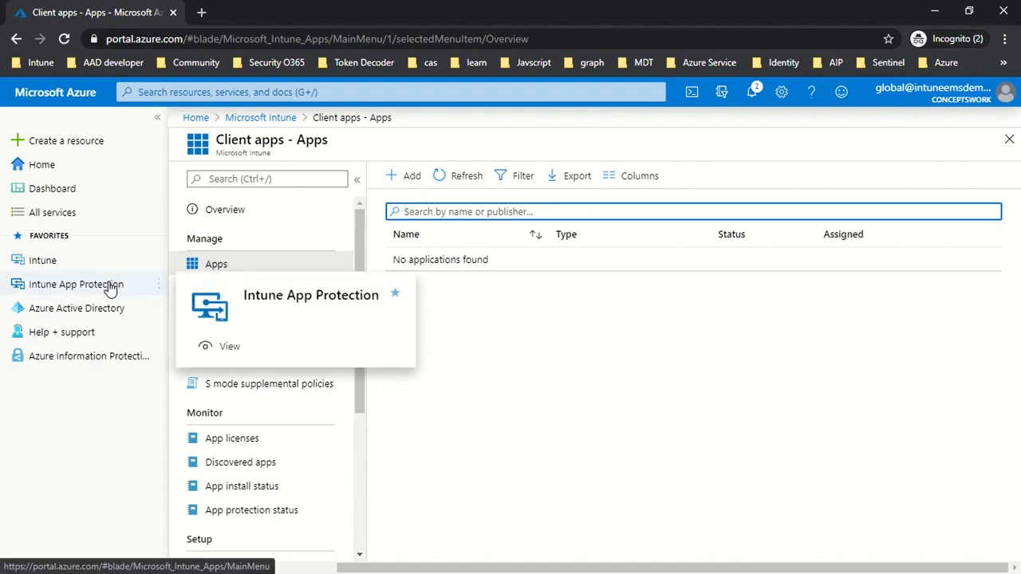
pyautogui.click(110, 286)
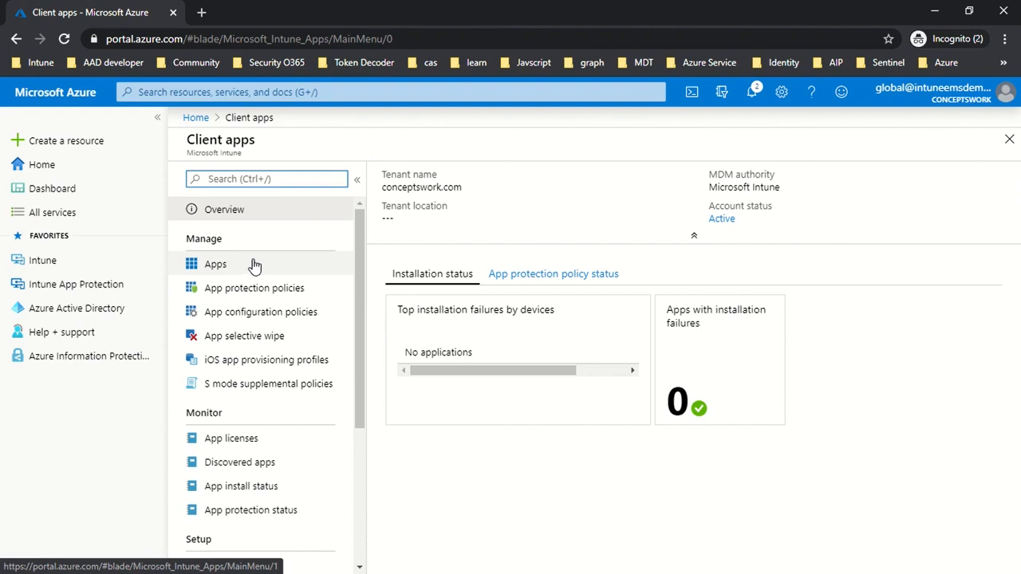
# - Start adding an app of type iOS store app from Intune's client apps list
pyautogui.click(89, 267)
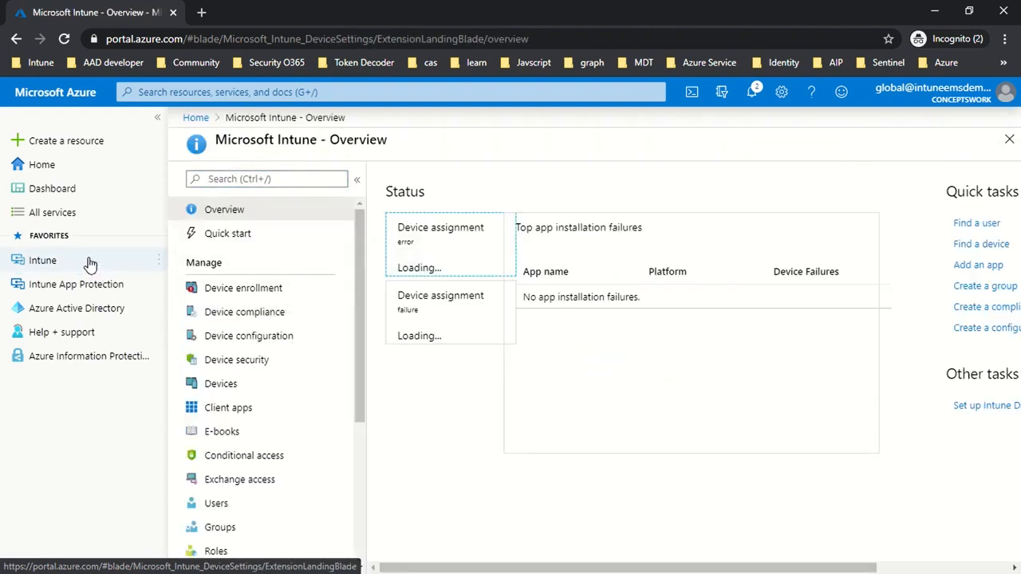
pyautogui.click(223, 409)
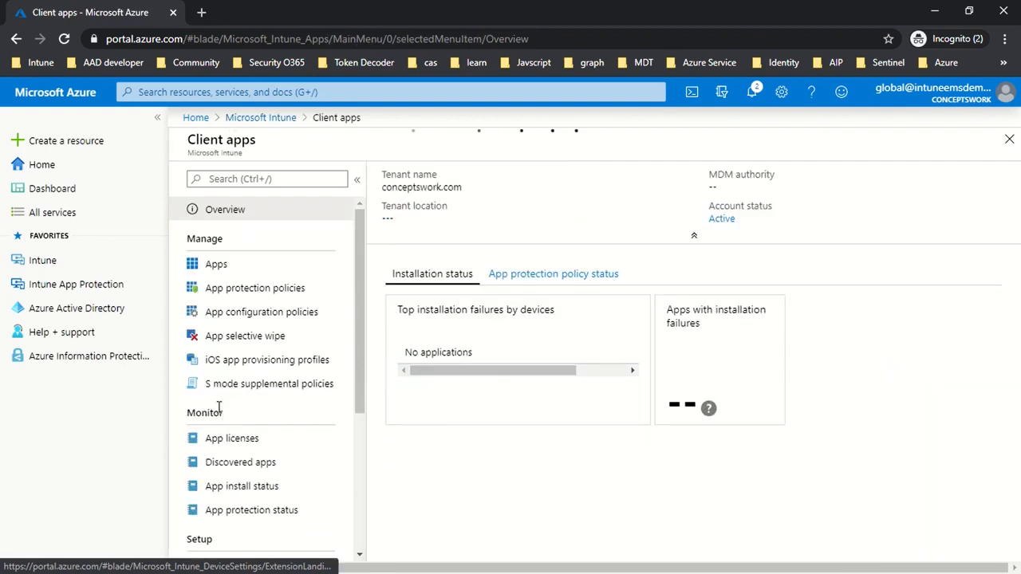
pyautogui.click(237, 270)
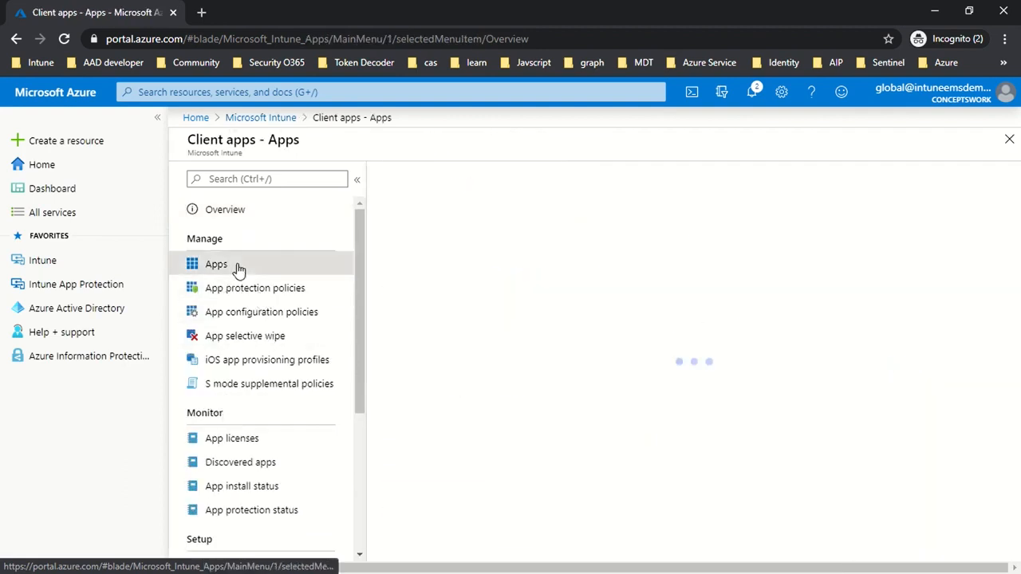
pyautogui.click(405, 179)
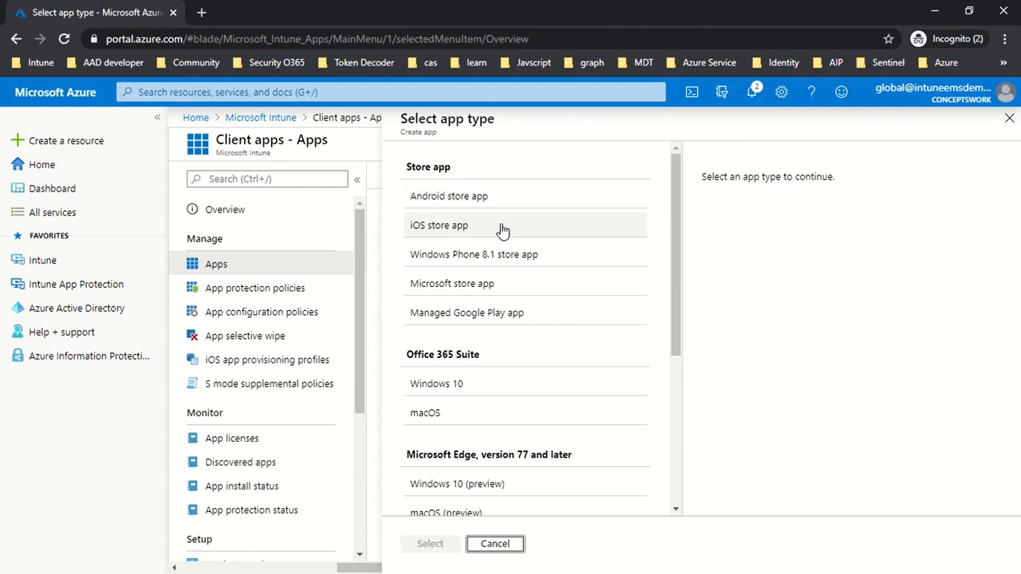
pyautogui.click(489, 231)
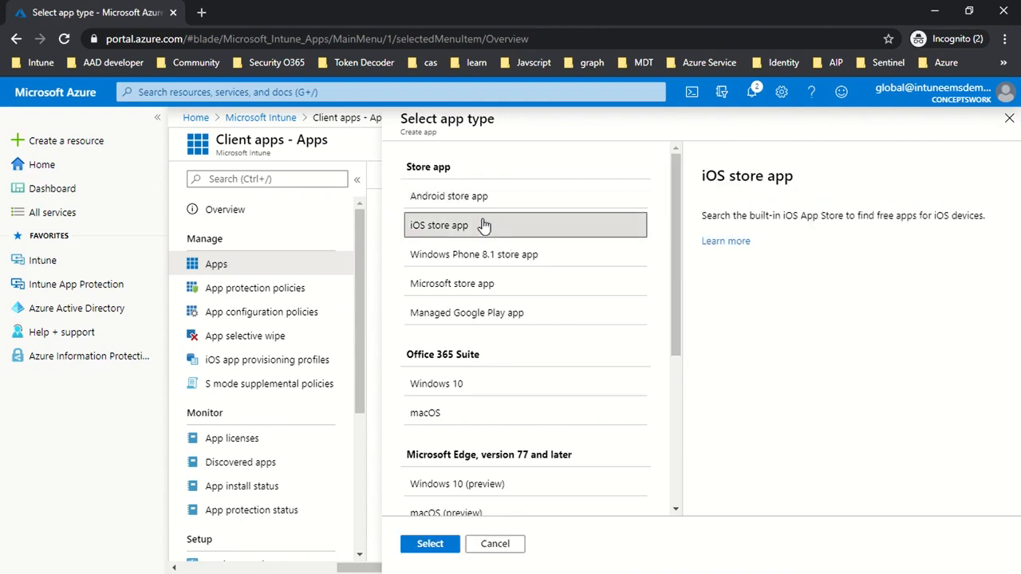
pyautogui.click(427, 546)
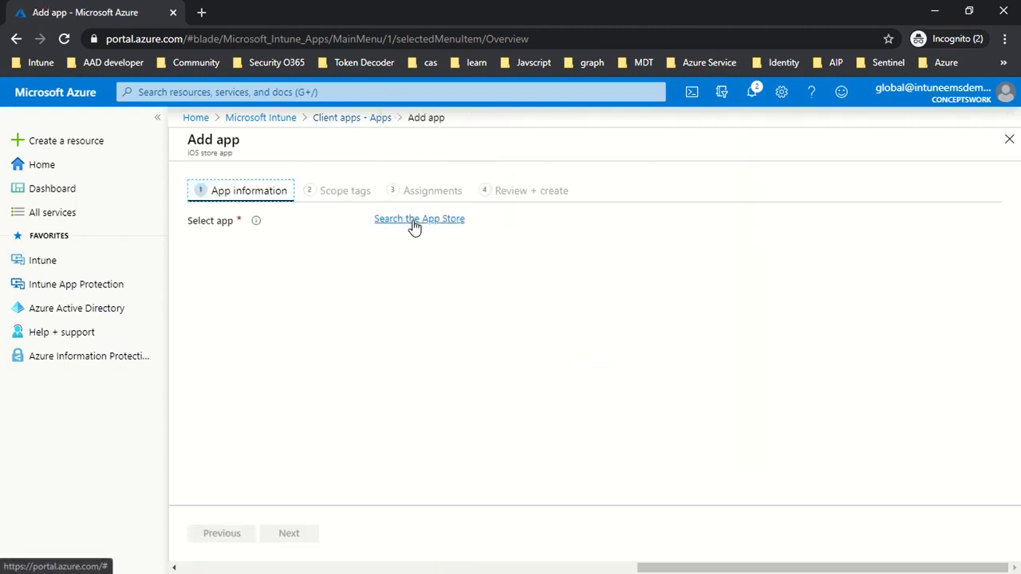
# - Search the App Store for Outlook and select Microsoft Outlook as the app to add
pyautogui.click(414, 222)
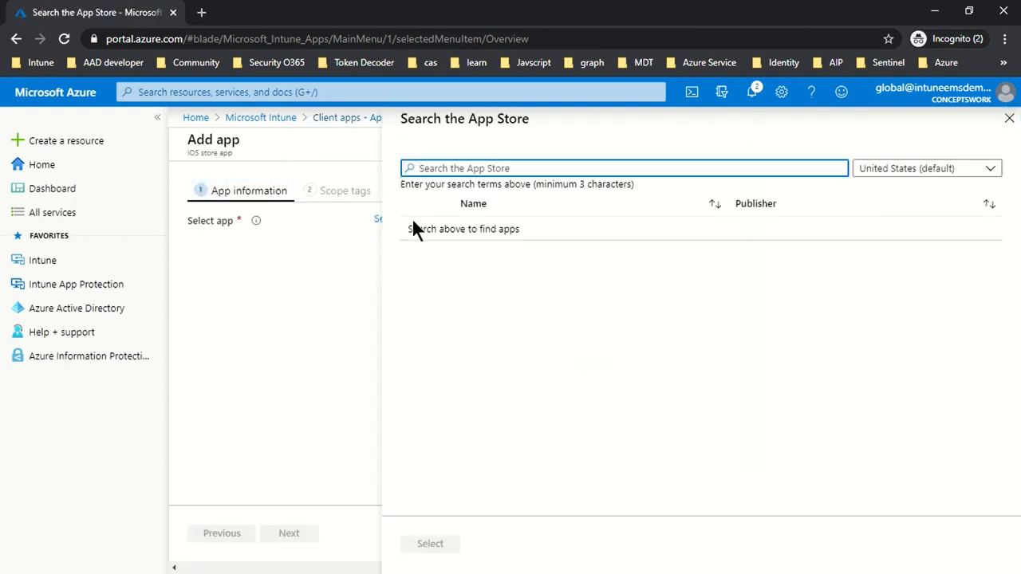
pyautogui.write('Outlook')
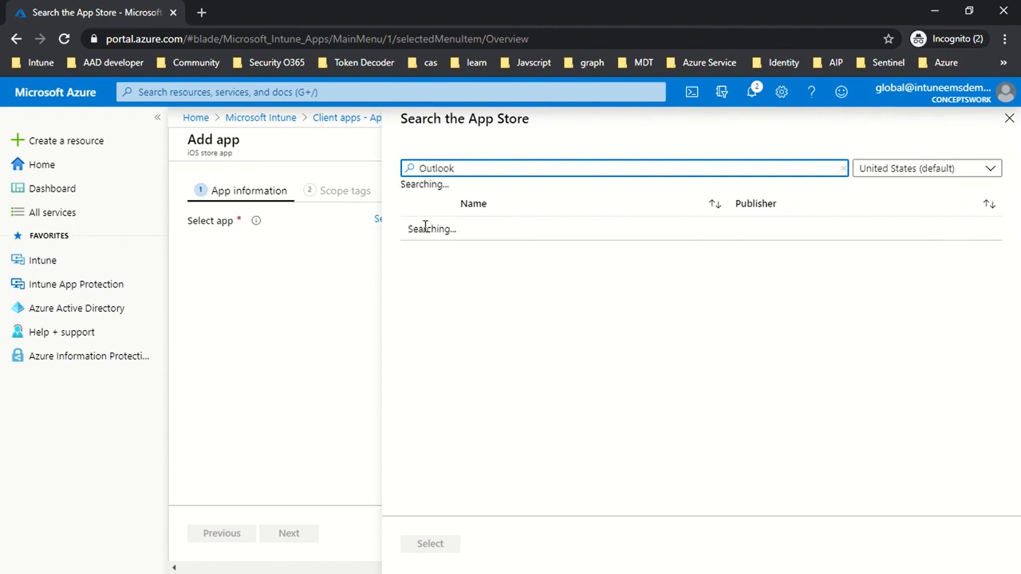
pyautogui.click(529, 252)
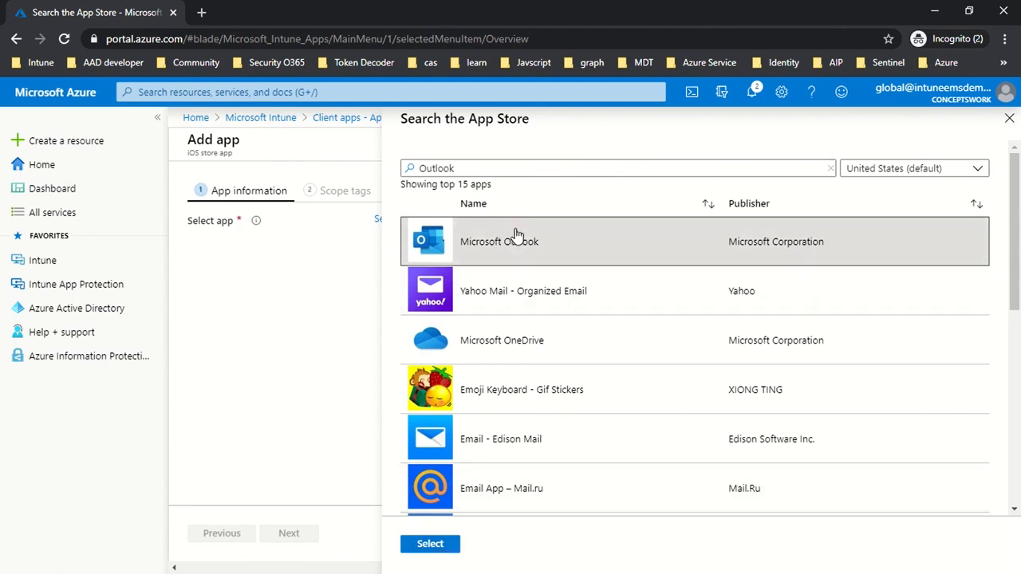
pyautogui.click(431, 547)
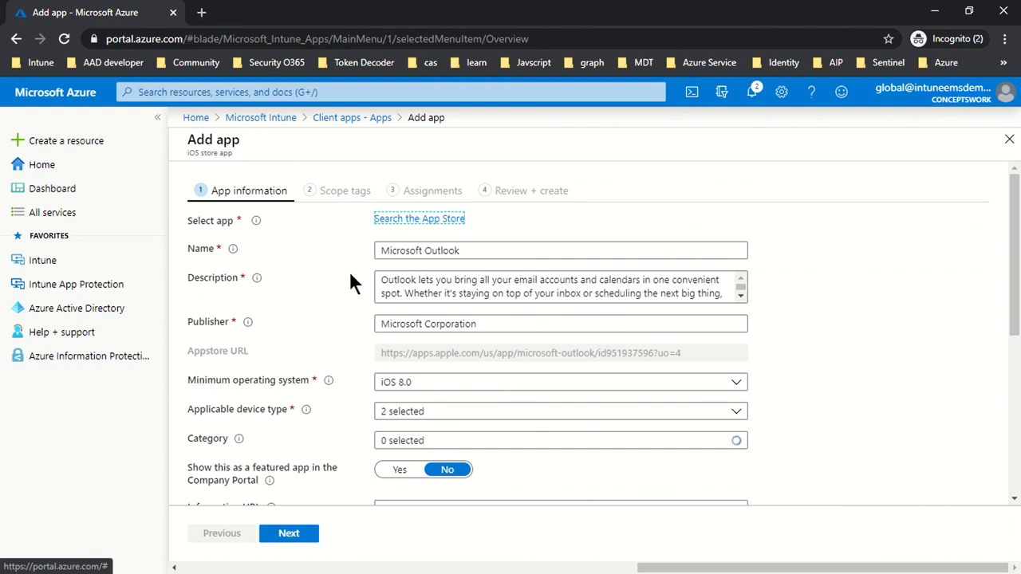
# - Set Microsoft Outlook to show as a featured app in the Company Portal and complete its app information
pyautogui.scroll(-1, 517, 311)
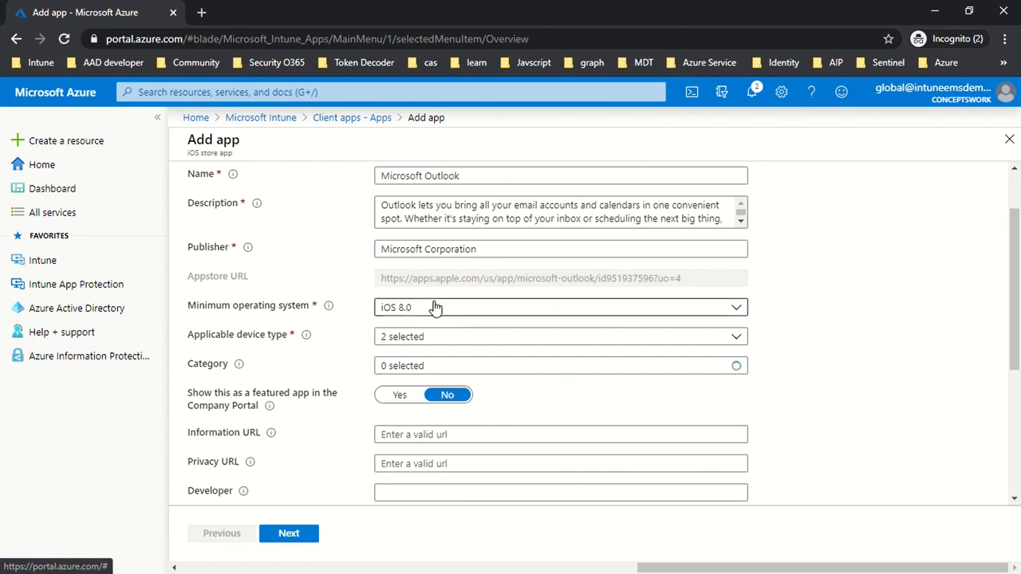
pyautogui.click(424, 336)
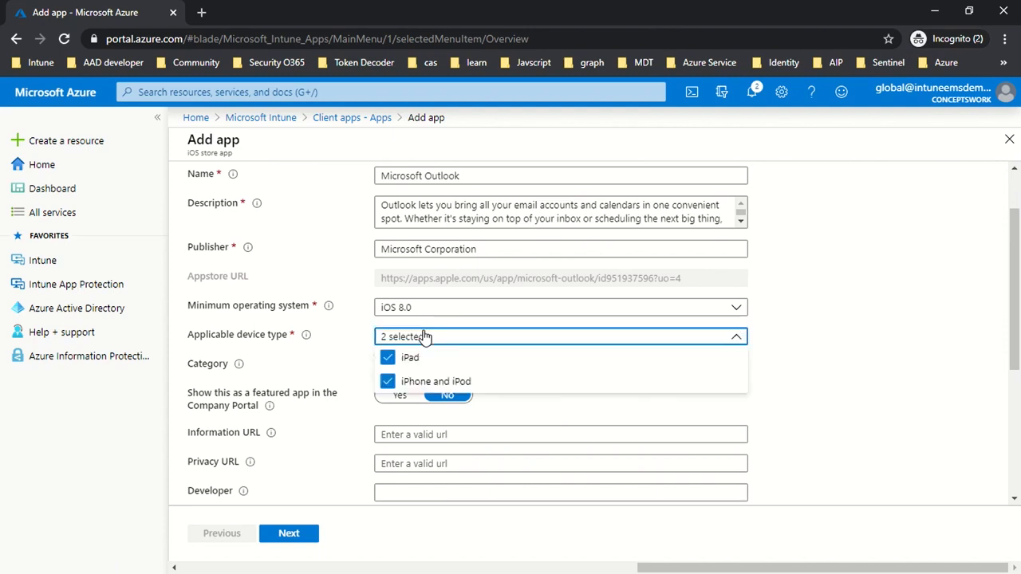
pyautogui.click(840, 375)
pyautogui.scroll(-1, 826, 352)
pyautogui.scroll(-1, 826, 352)
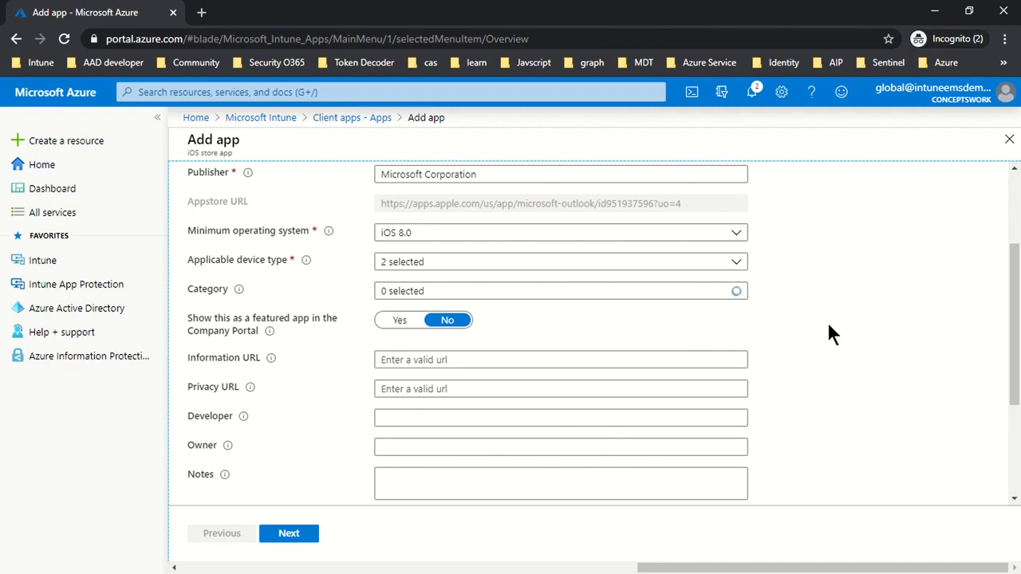
pyautogui.moveTo(268, 332)
pyautogui.click(401, 326)
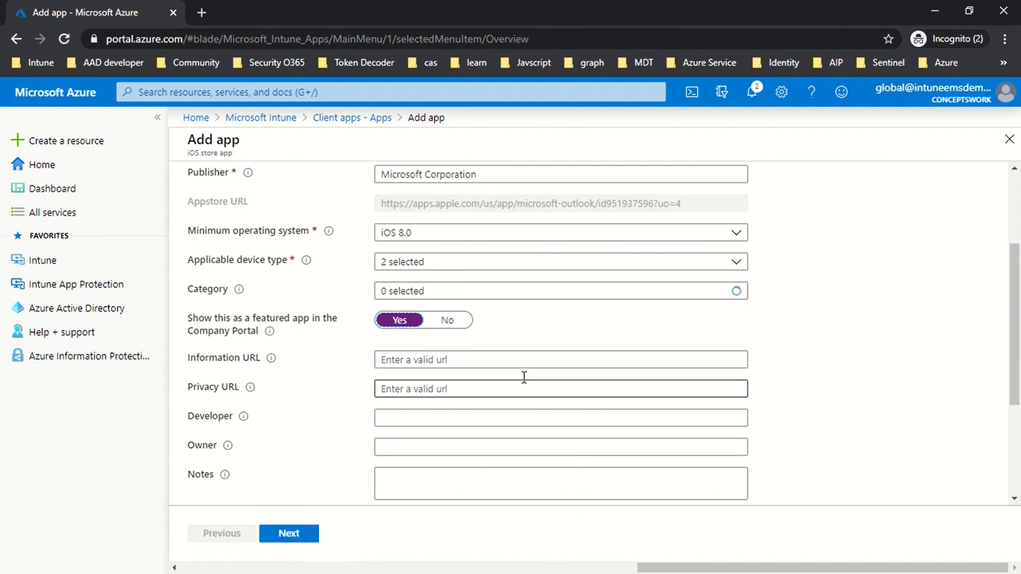
pyautogui.click(290, 537)
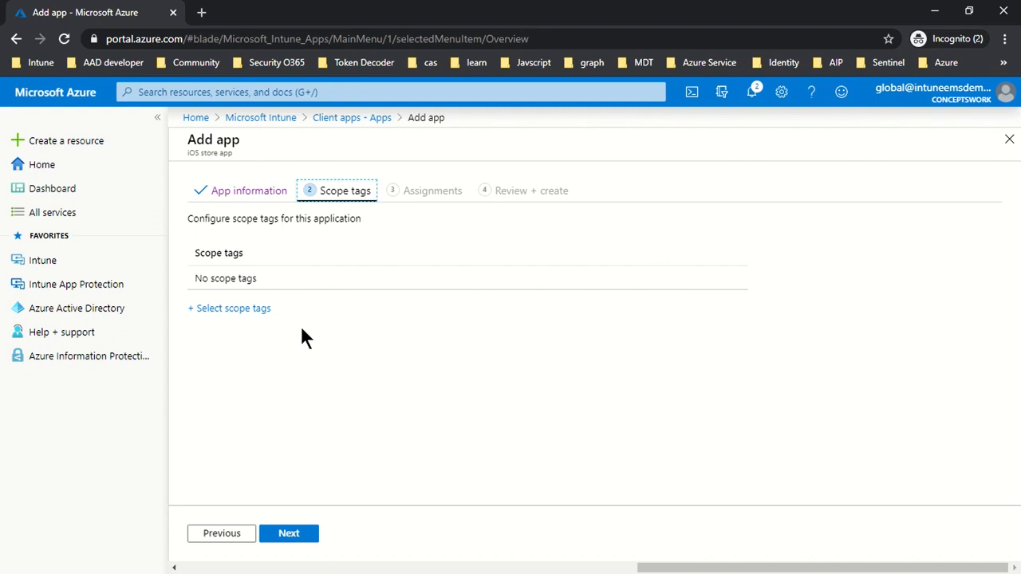
# - Skip the scope tags and assign Microsoft Outlook as a required app to the Intune-MAM group
pyautogui.click(309, 539)
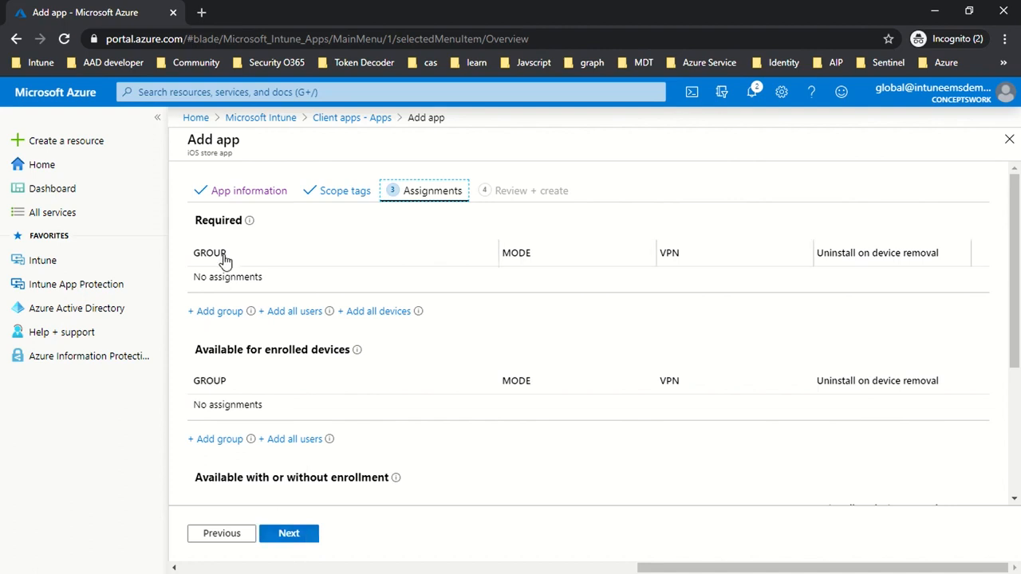
pyautogui.click(212, 312)
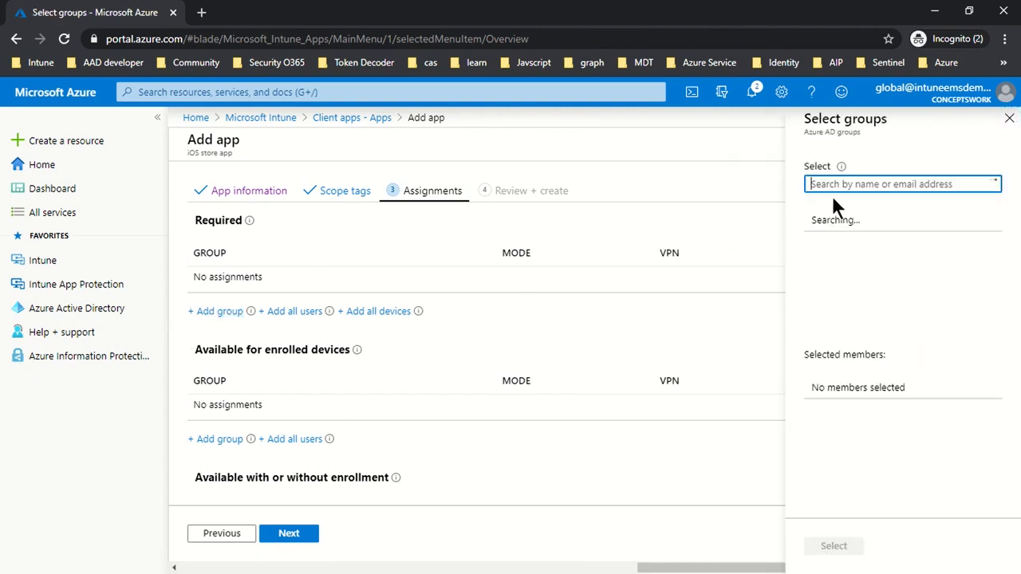
pyautogui.write('Intune')
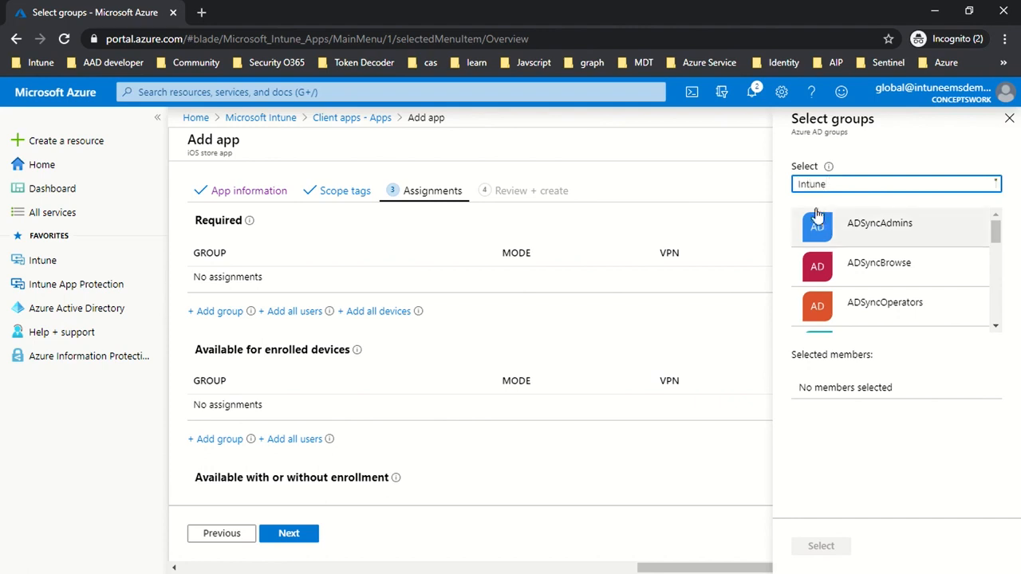
pyautogui.click(841, 226)
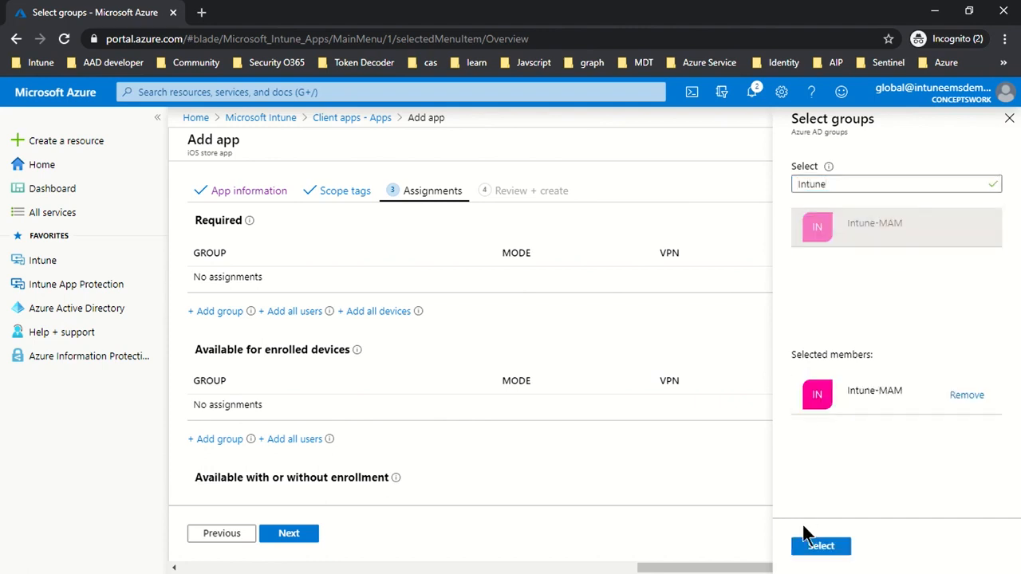
pyautogui.click(815, 547)
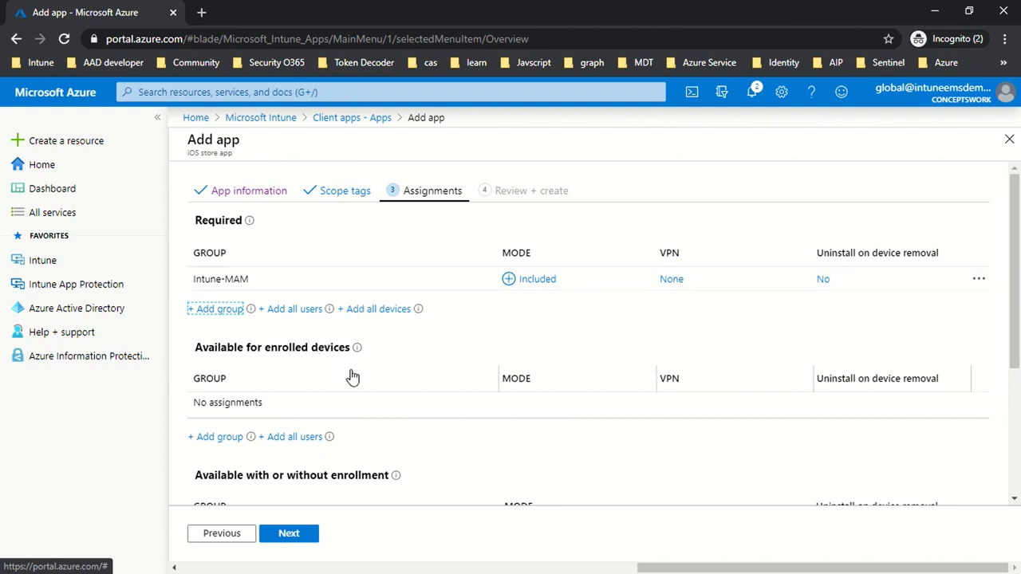
# - Review the summary of the Microsoft Outlook app and its assignments, and create the app
pyautogui.click(291, 537)
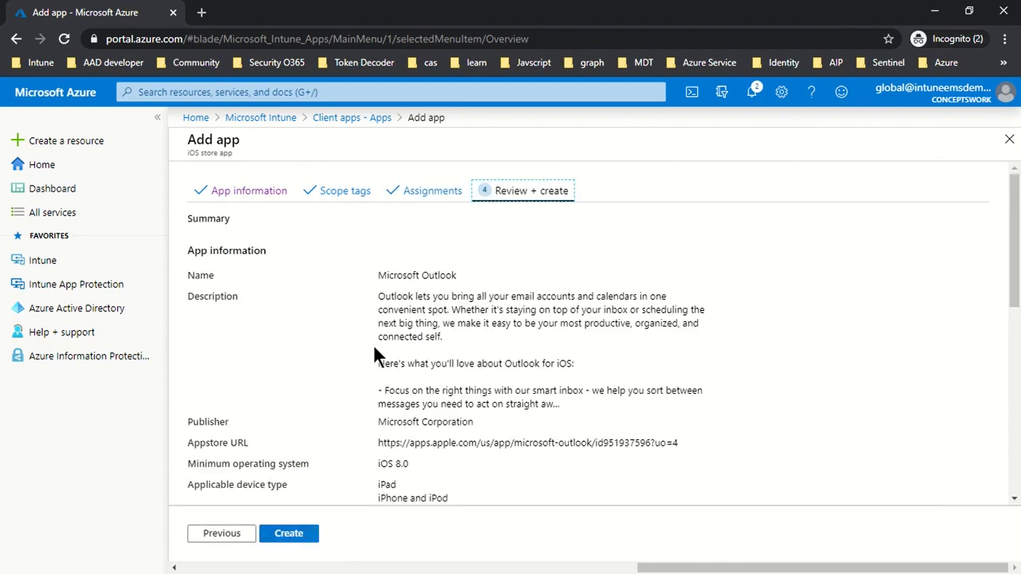
pyautogui.scroll(-2, 604, 371)
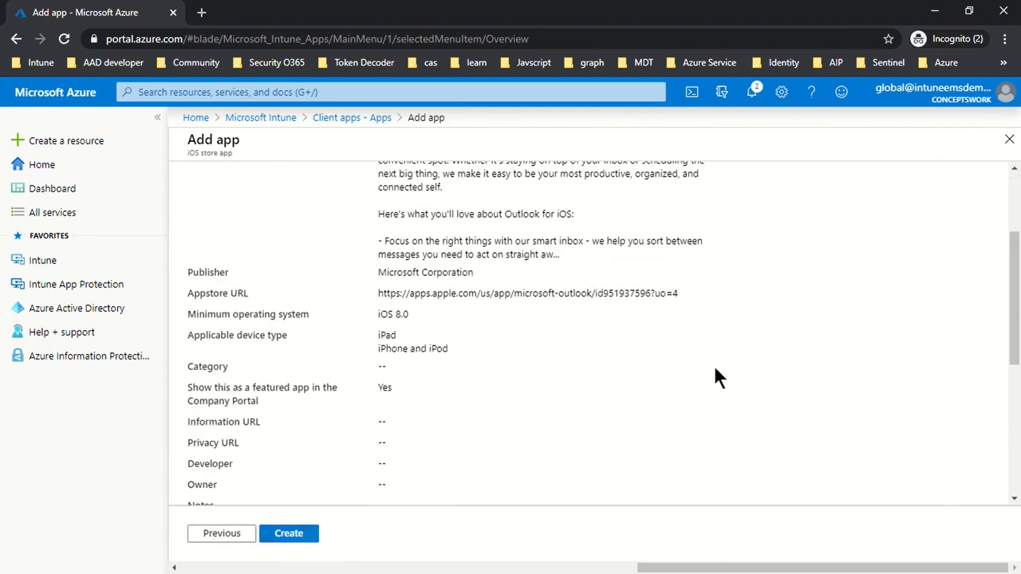
pyautogui.scroll(-4, 714, 369)
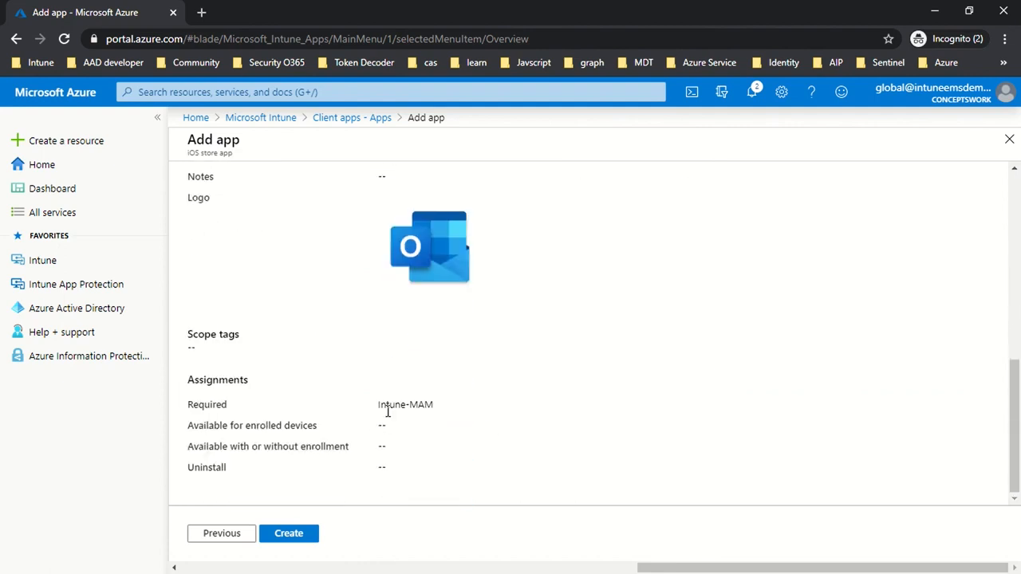
pyautogui.click(285, 543)
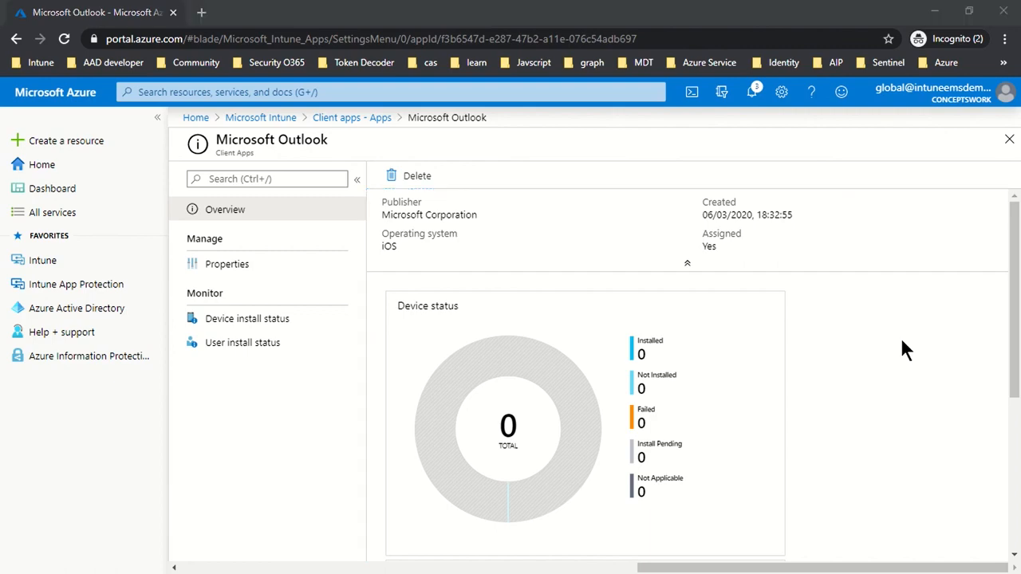
# - Switch to Notepad to check the planned assignment type for Word, and return to the browser
pyautogui.hotkey('alt', 'Tab')
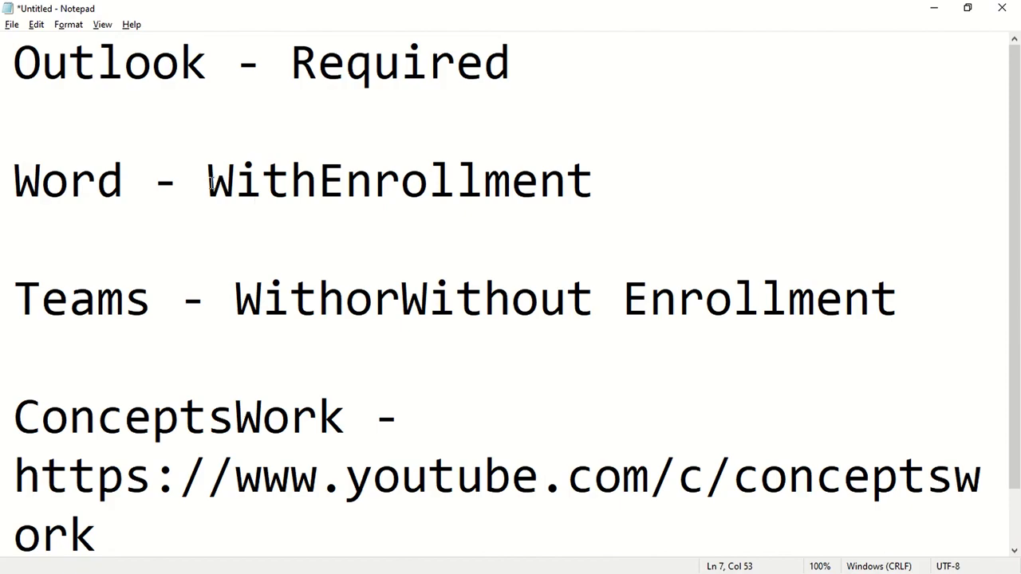
pyautogui.moveTo(209, 182); pyautogui.dragTo(511, 182)
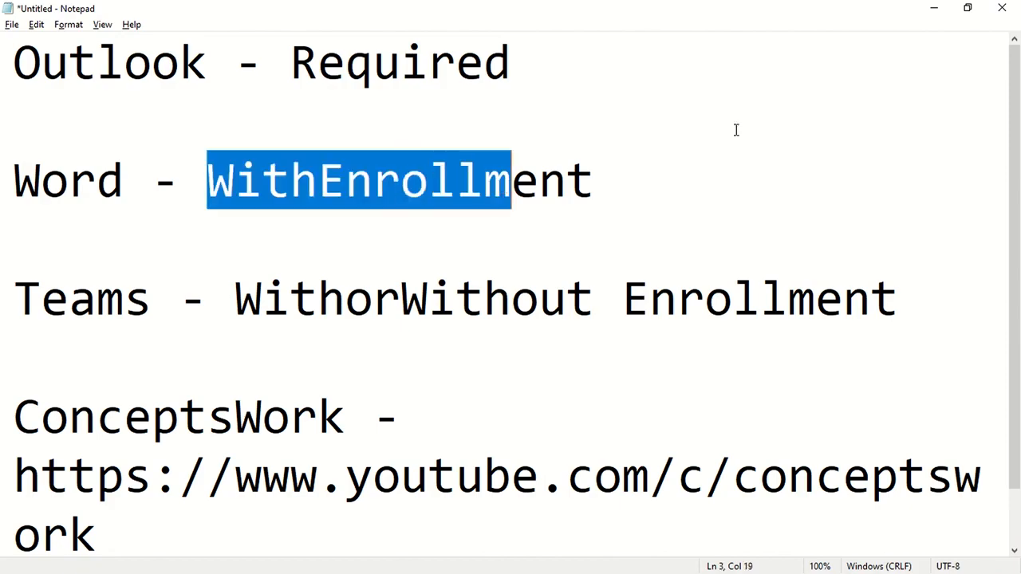
pyautogui.click(934, 9)
# - Close the Microsoft Outlook app page and start adding another iOS store app
pyautogui.click(1009, 139)
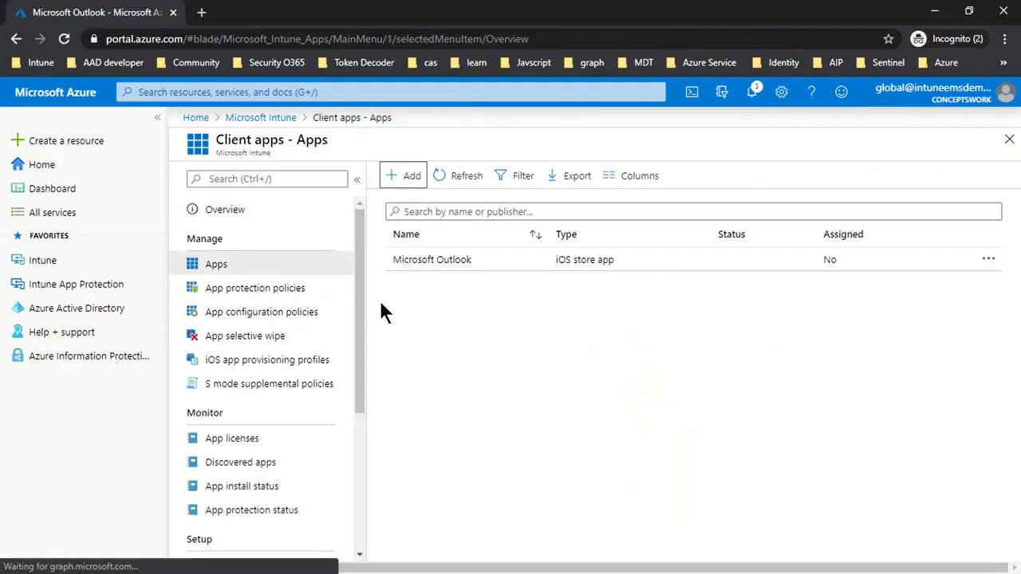
pyautogui.click(411, 175)
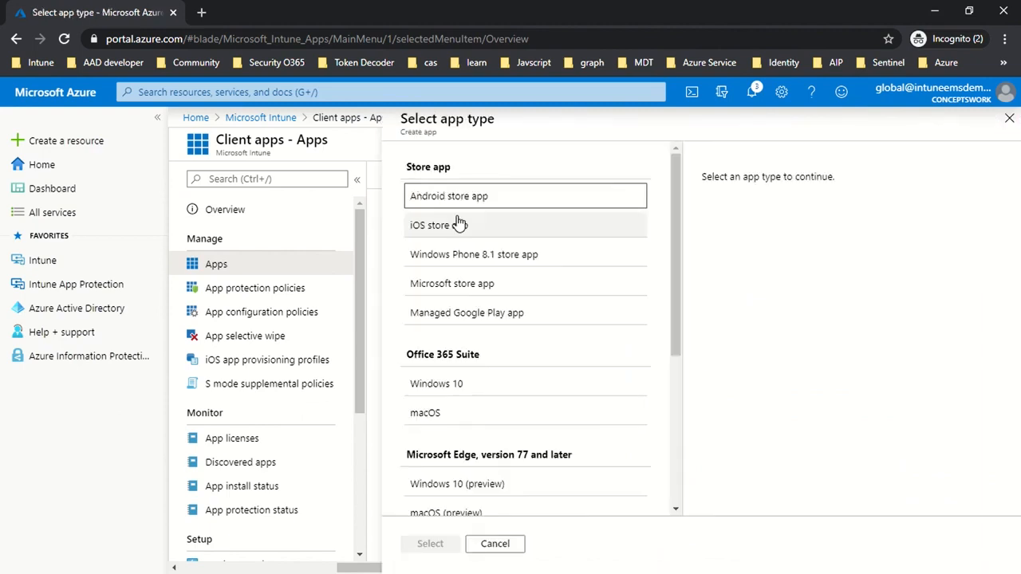
pyautogui.click(459, 225)
pyautogui.click(429, 543)
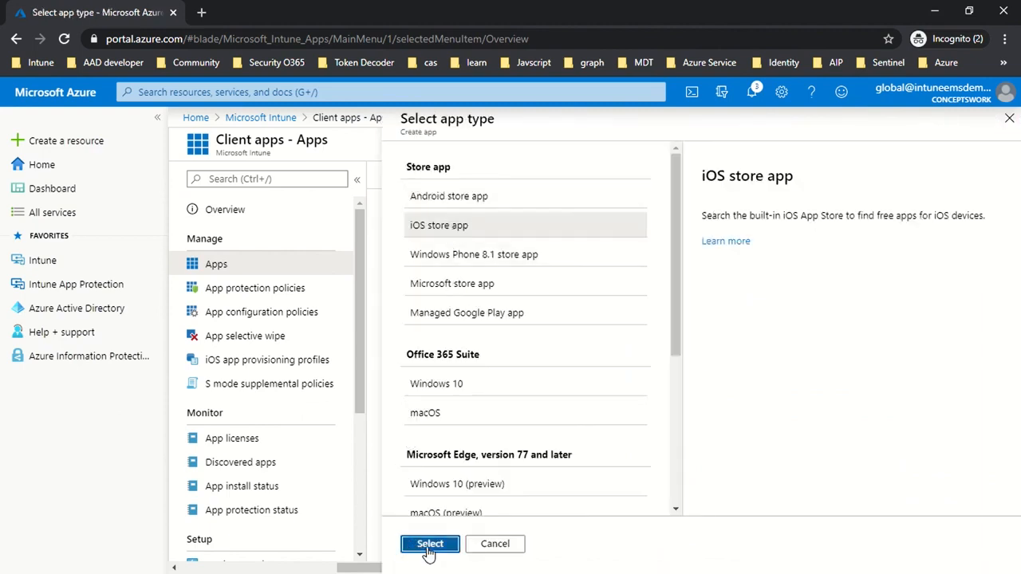
# - Search the App Store for Microsoft Word and choose it as the iOS store app to add
pyautogui.click(383, 222)
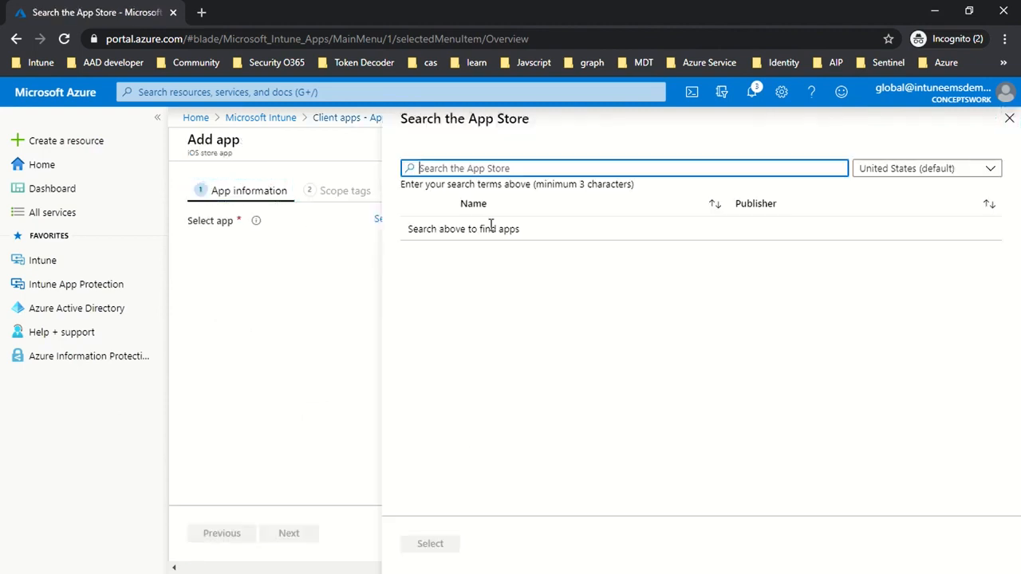
pyautogui.write('Mi')
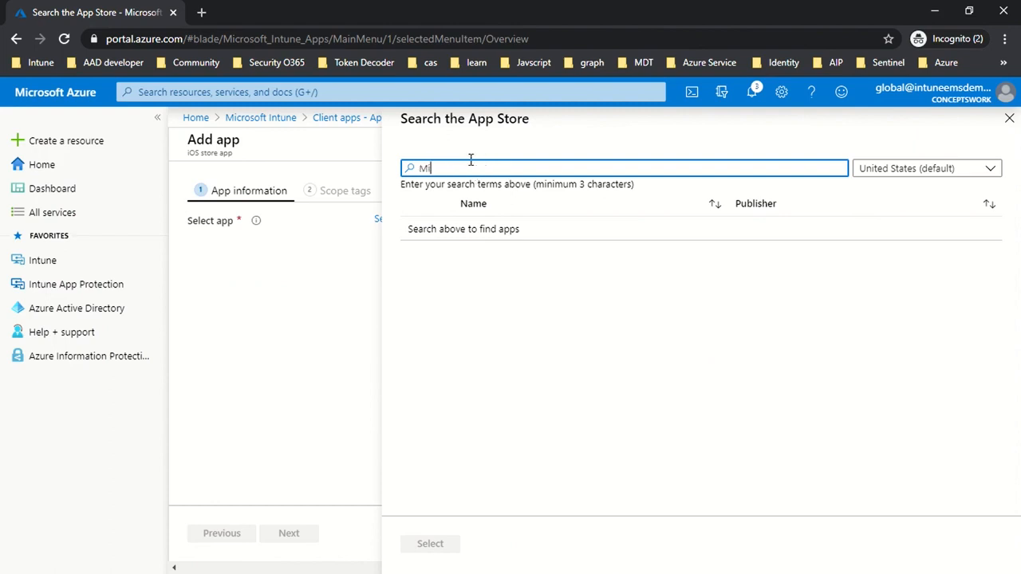
pyautogui.write('crosoft Word')
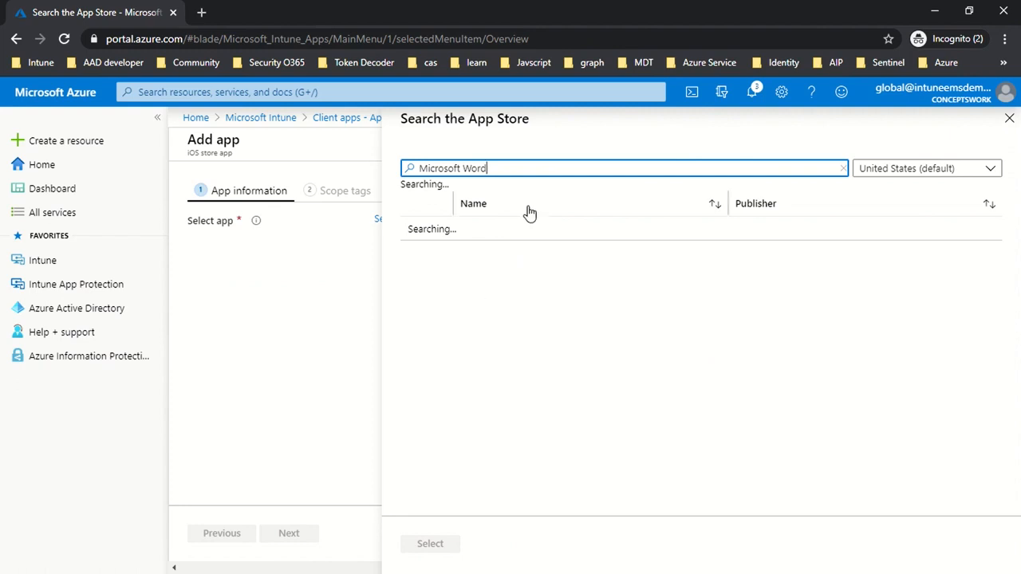
pyautogui.click(515, 246)
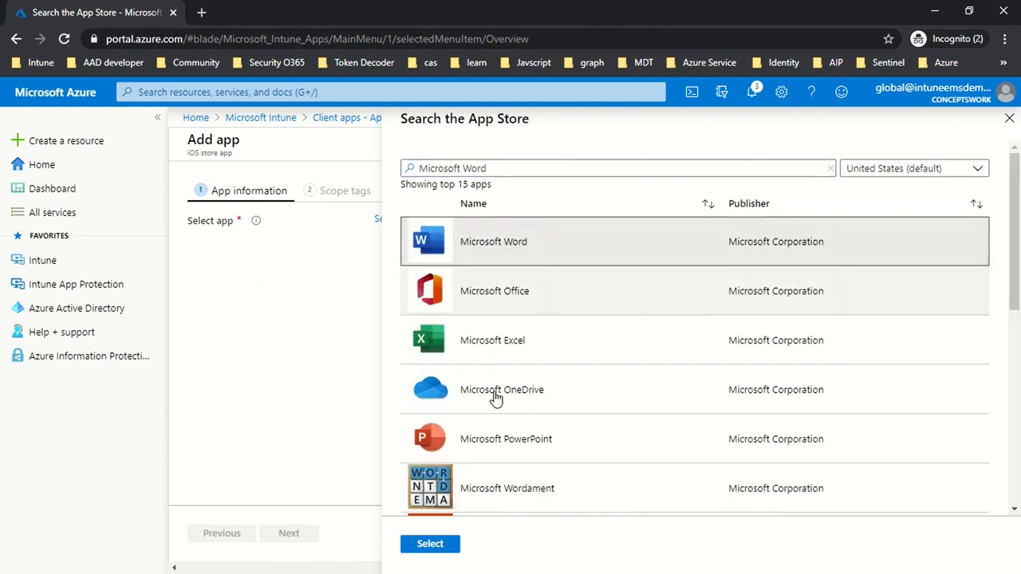
pyautogui.click(447, 548)
# - Show Microsoft Word as a featured app in the Company Portal, and skip the scope tags
pyautogui.scroll(-3, 519, 369)
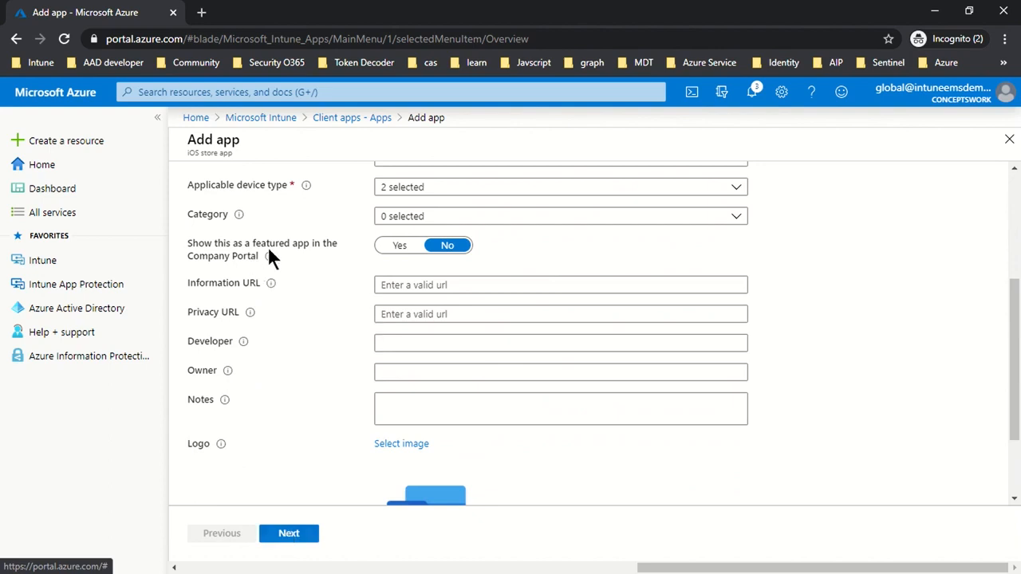
pyautogui.click(396, 249)
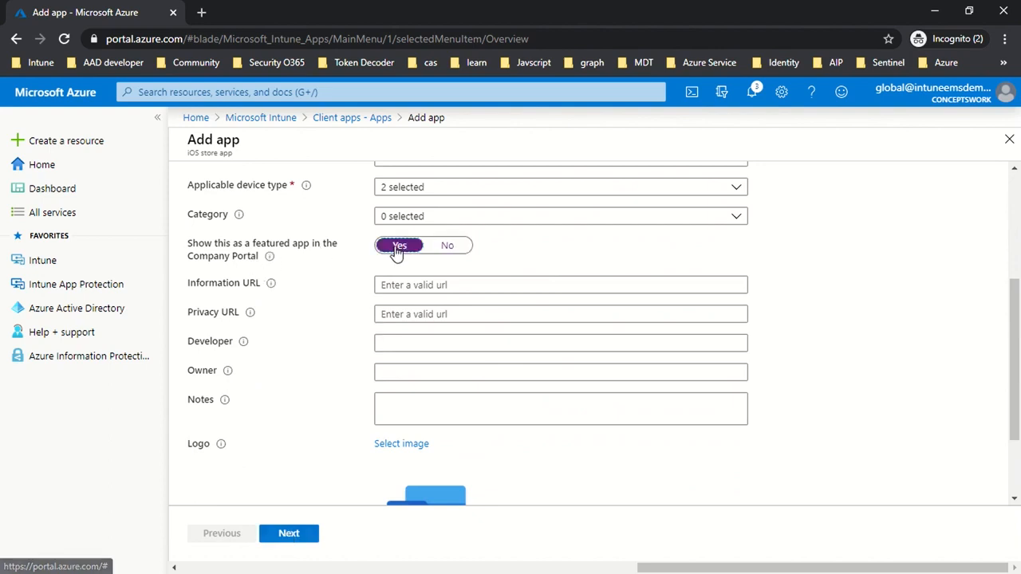
pyautogui.click(289, 534)
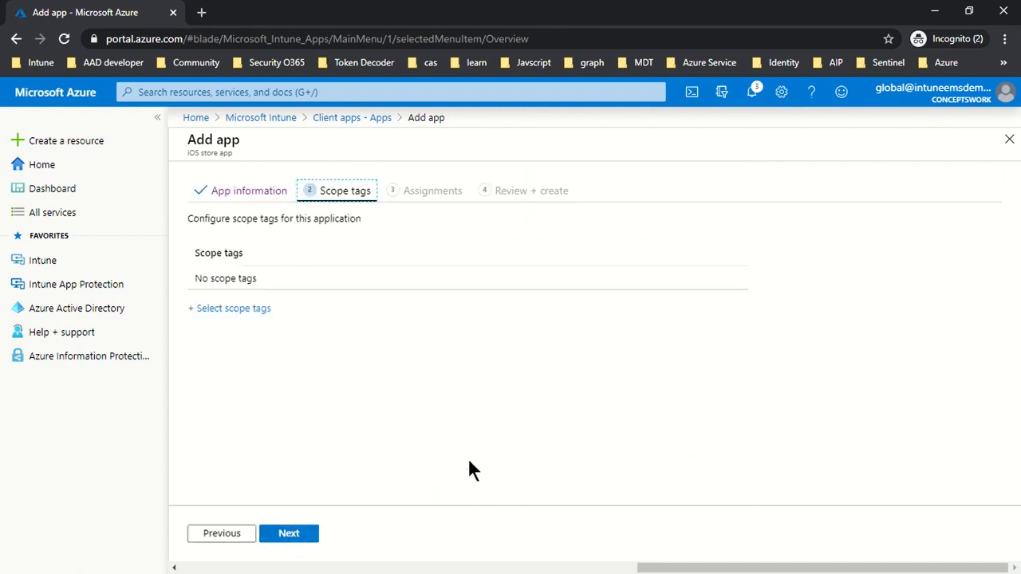
pyautogui.click(283, 536)
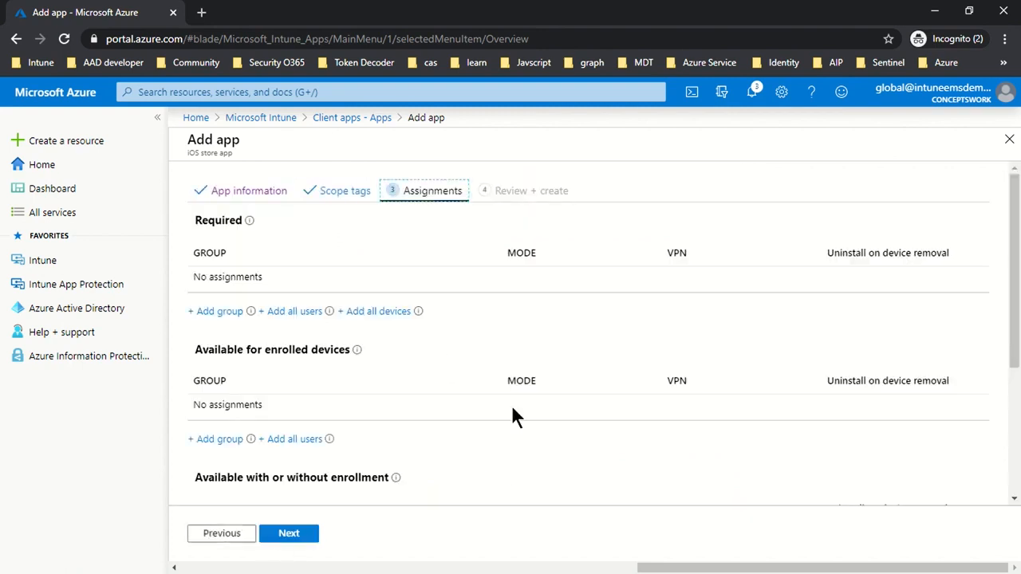
# - Check Word's planned assignment type in Notepad, and in the browser make Word available for enrolled devices to the Intune-MAM group
pyautogui.scroll(-2, 545, 284)
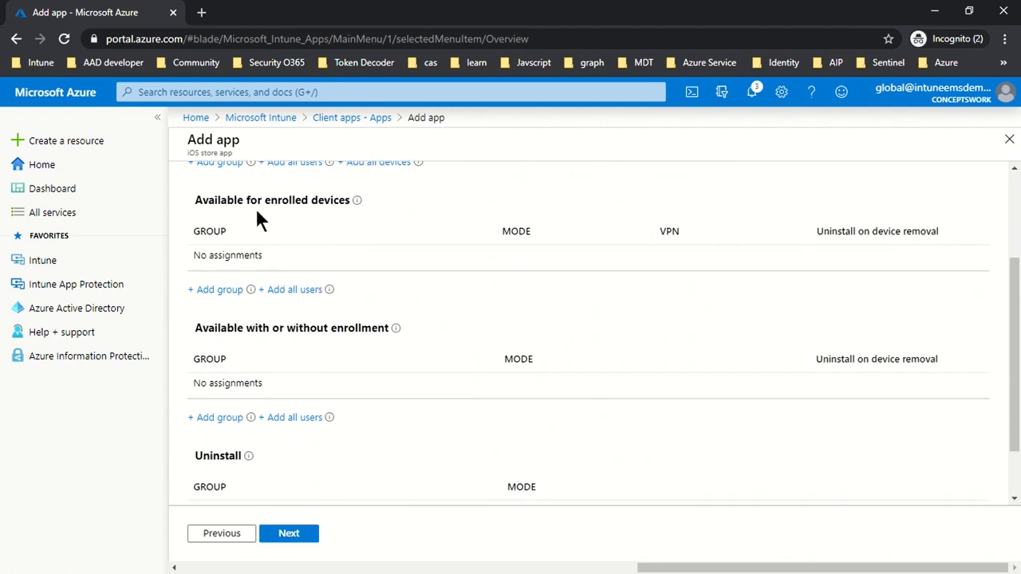
pyautogui.hotkey('alt', 'Tab')
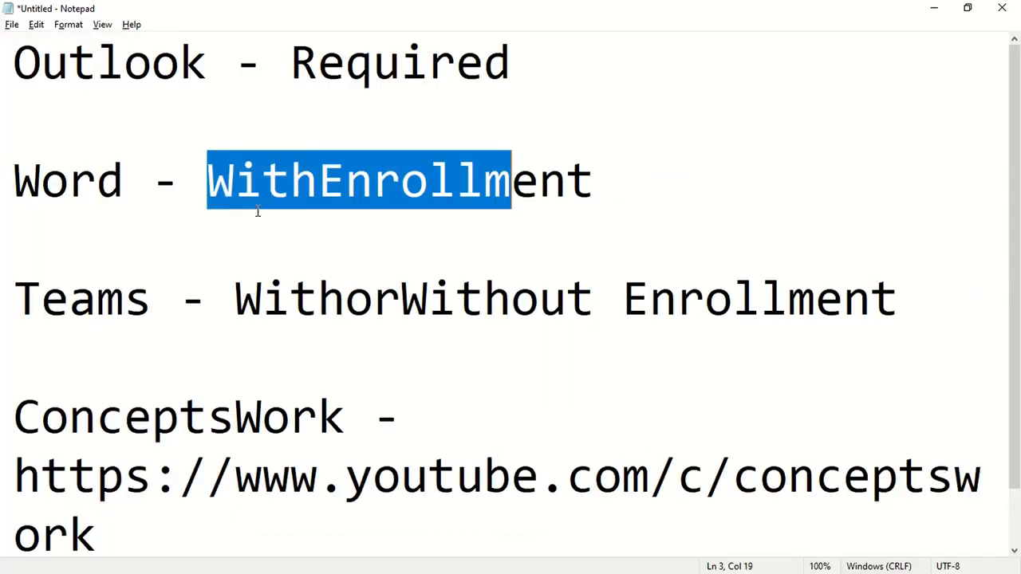
pyautogui.hotkey('alt', 'Tab')
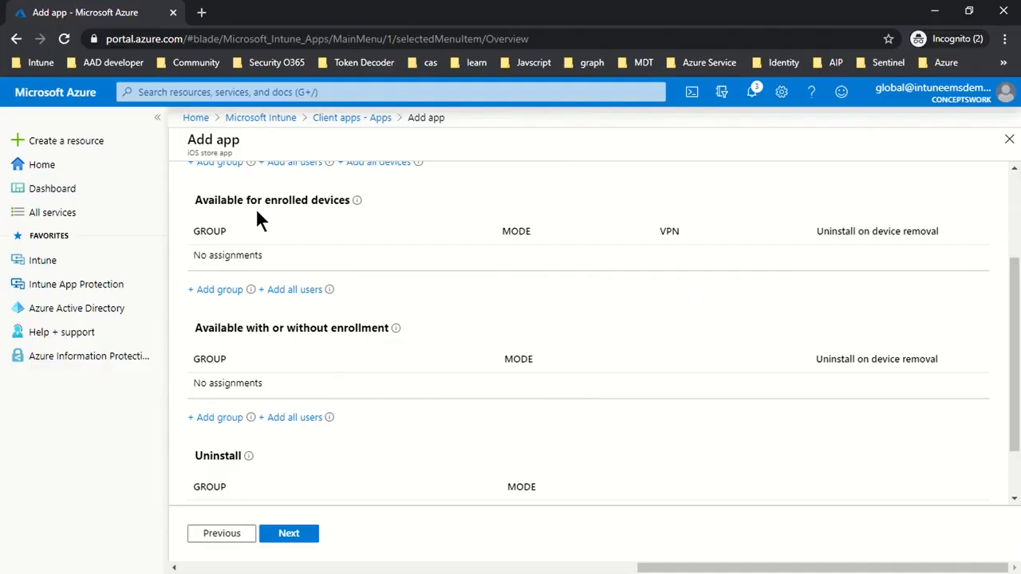
pyautogui.click(207, 297)
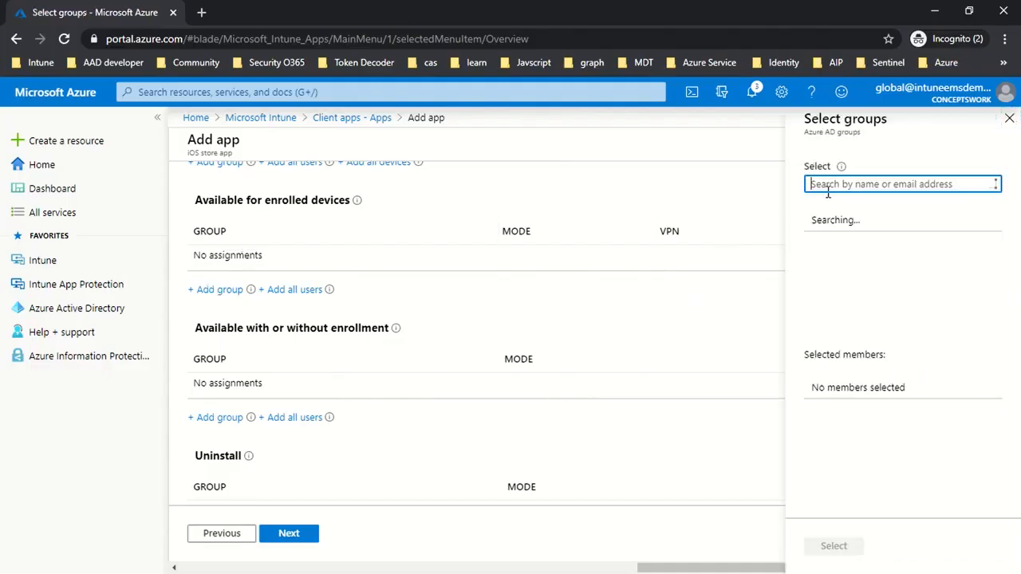
pyautogui.write('Intune')
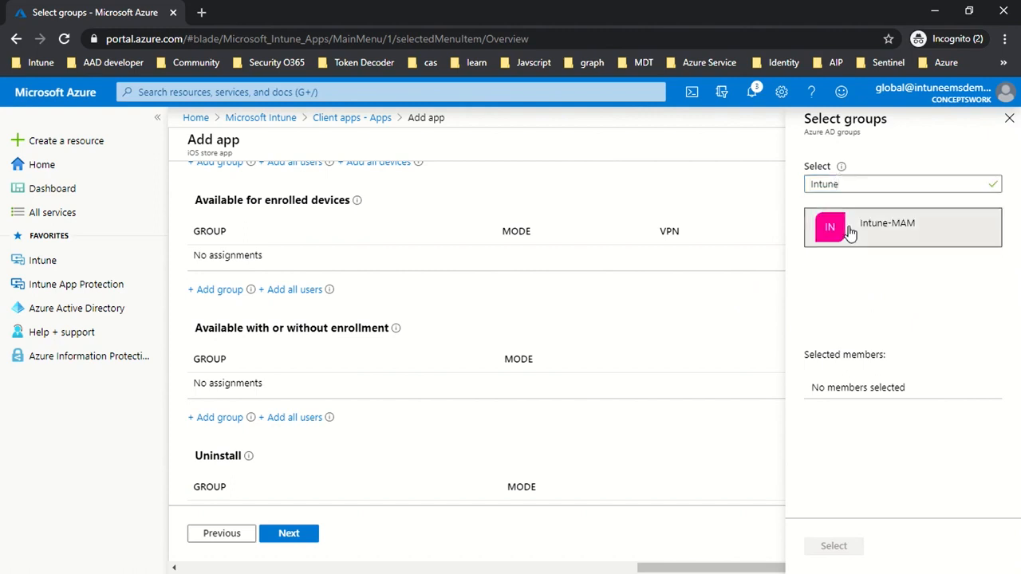
pyautogui.click(848, 232)
pyautogui.click(848, 547)
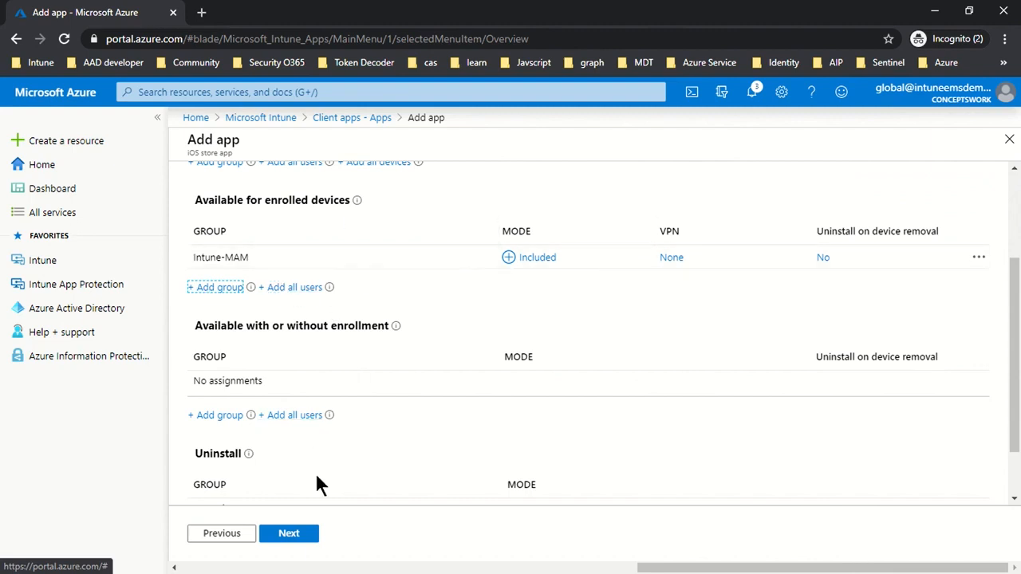
# - Review the summary of the Microsoft Word app and its assignments, and create the app
pyautogui.click(288, 537)
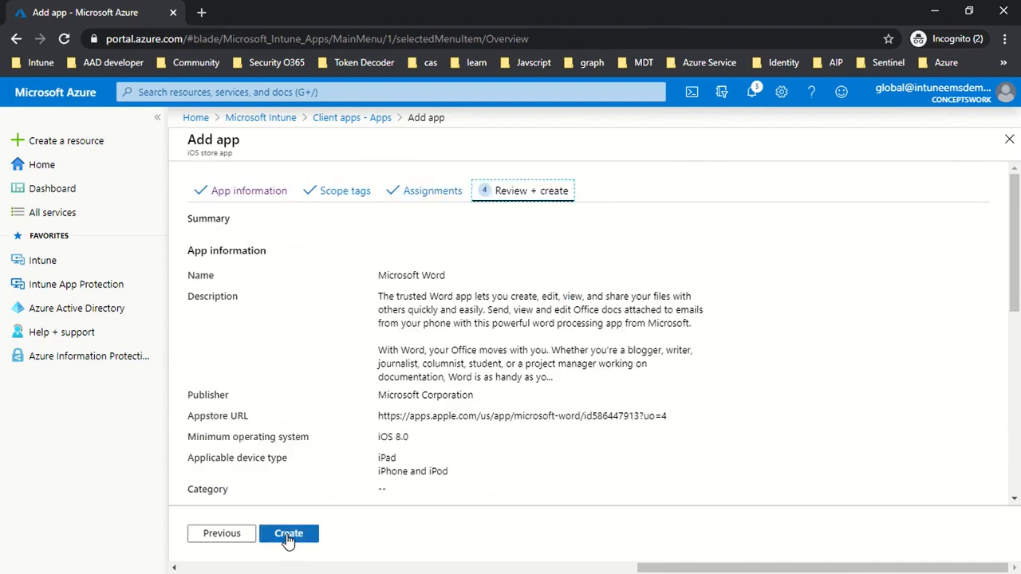
pyautogui.scroll(-2, 608, 439)
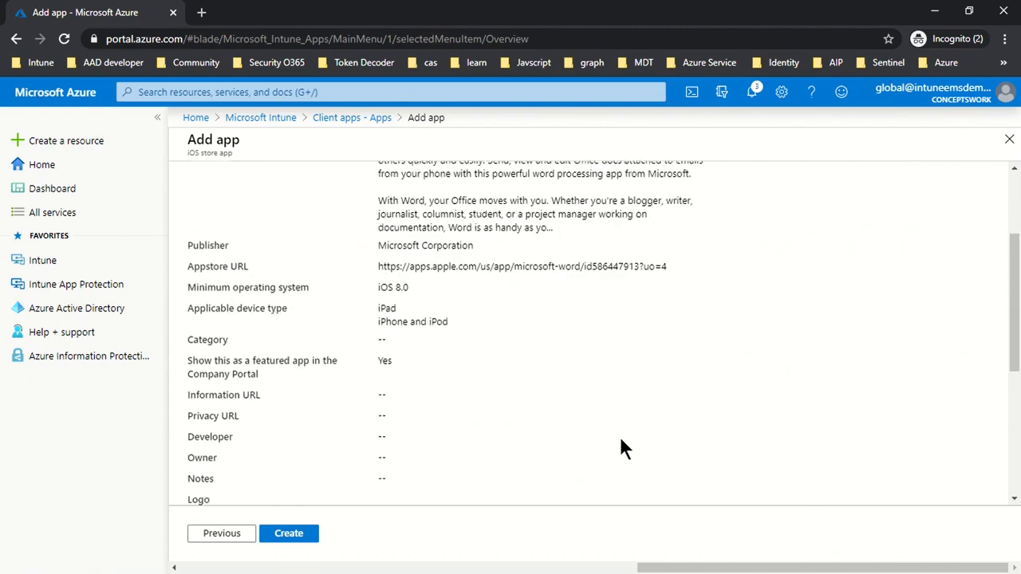
pyautogui.moveTo(521, 363); pyautogui.dragTo(316, 199)
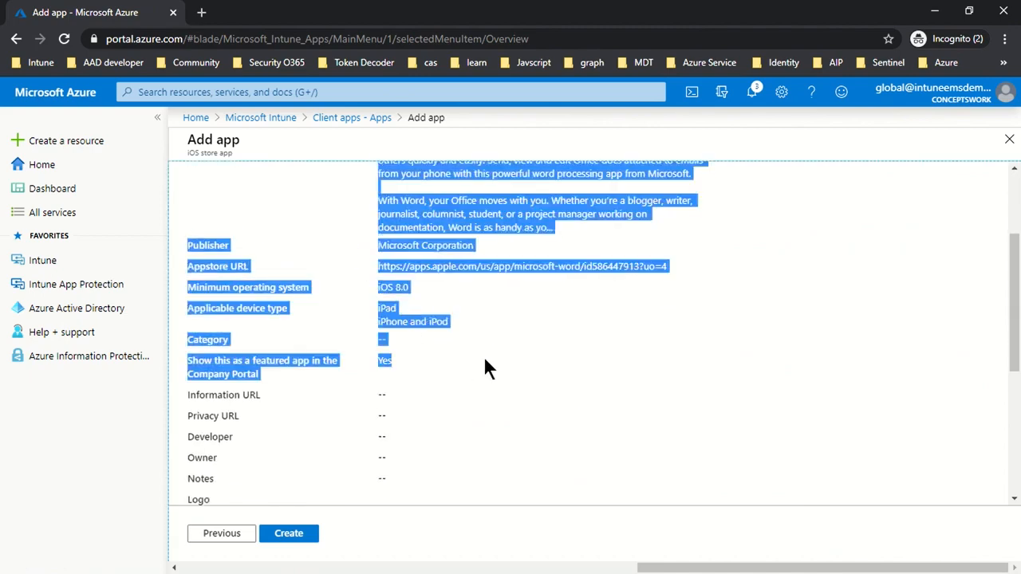
pyautogui.click(510, 368)
pyautogui.scroll(1, 553, 383)
pyautogui.scroll(-5, 553, 383)
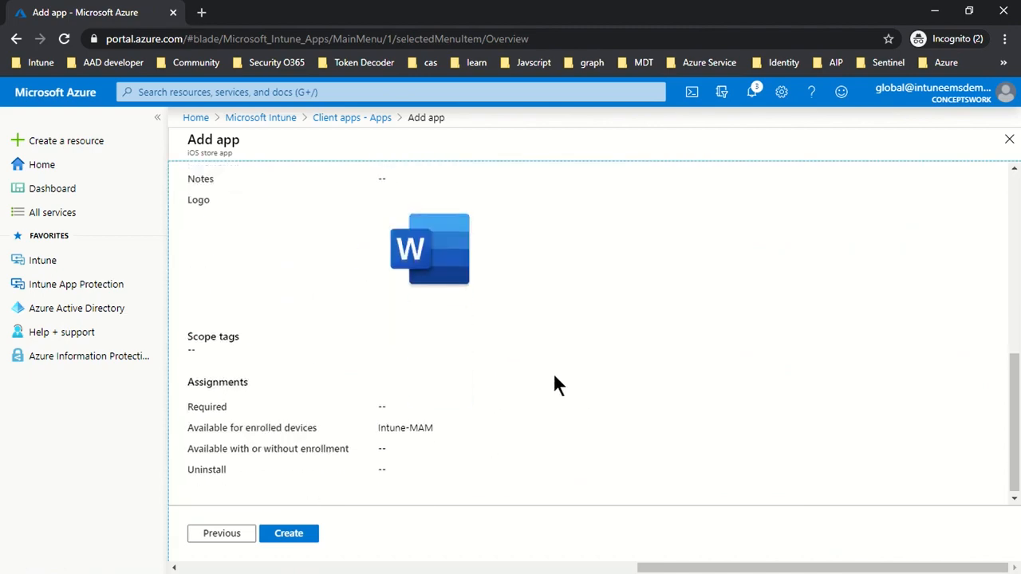
pyautogui.moveTo(194, 423); pyautogui.dragTo(463, 422)
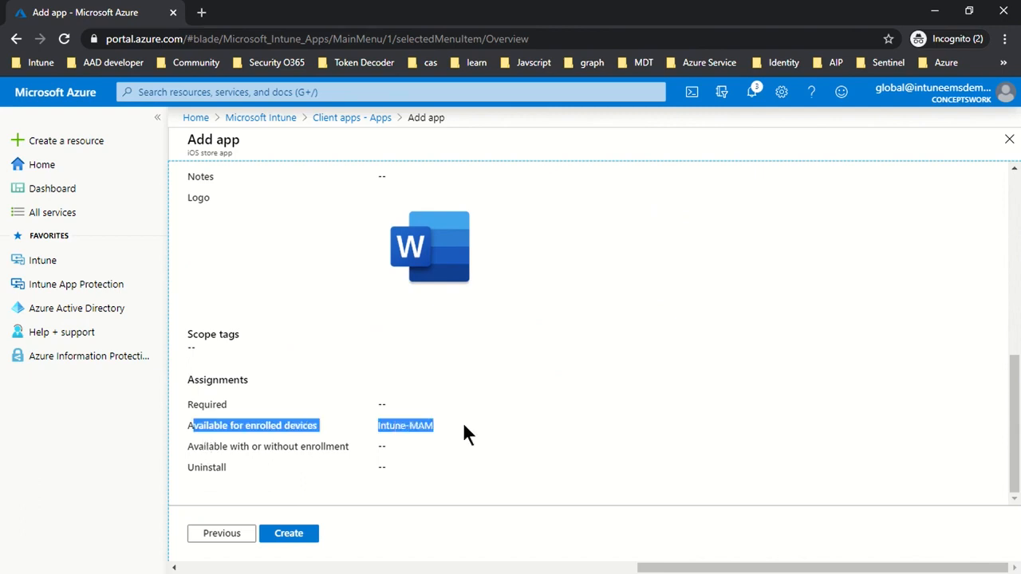
pyautogui.click(296, 536)
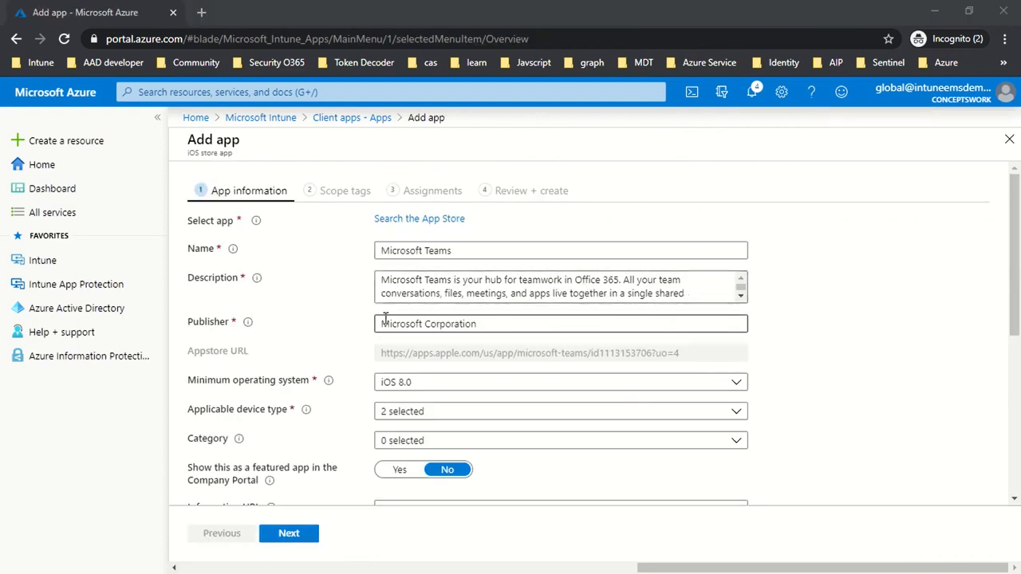
# - Show Microsoft Teams as a featured app in the Company Portal, and skip the scope tags
pyautogui.scroll(-1, 276, 413)
pyautogui.click(402, 396)
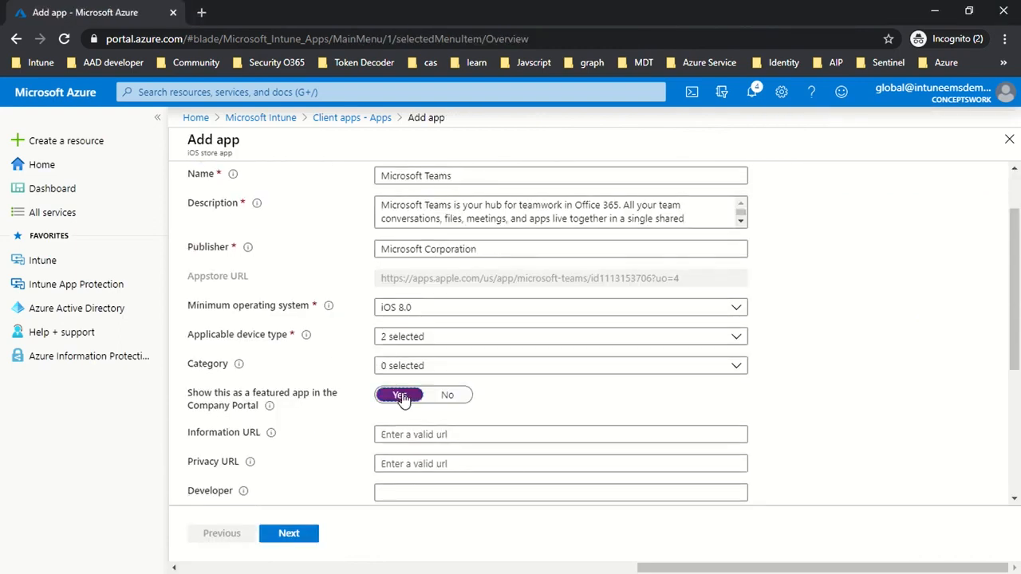
pyautogui.click(288, 536)
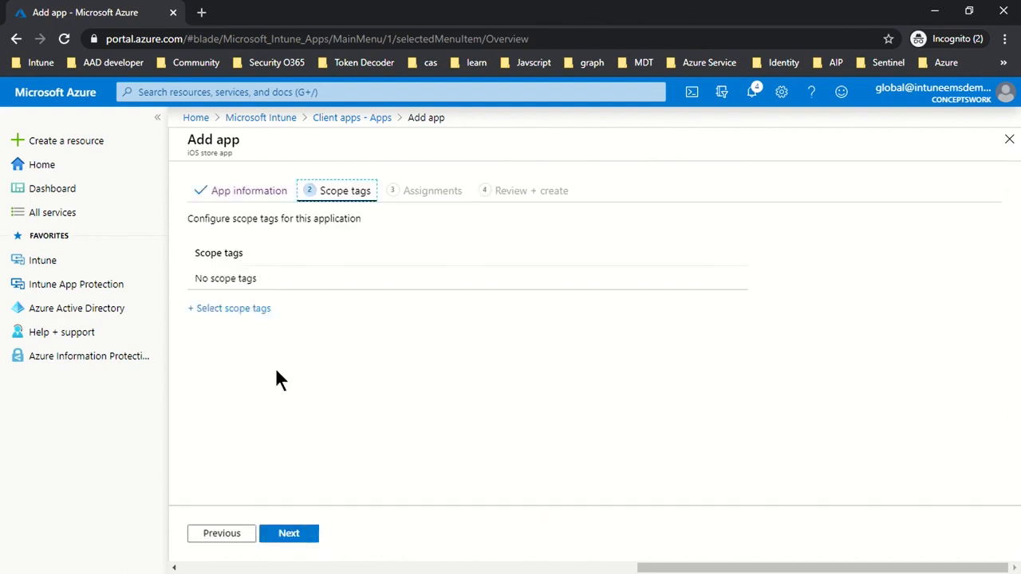
pyautogui.click(272, 529)
# - Make Microsoft Teams available with or without enrollment to the Intune-MAM group, and create the app
pyautogui.scroll(-2, 495, 351)
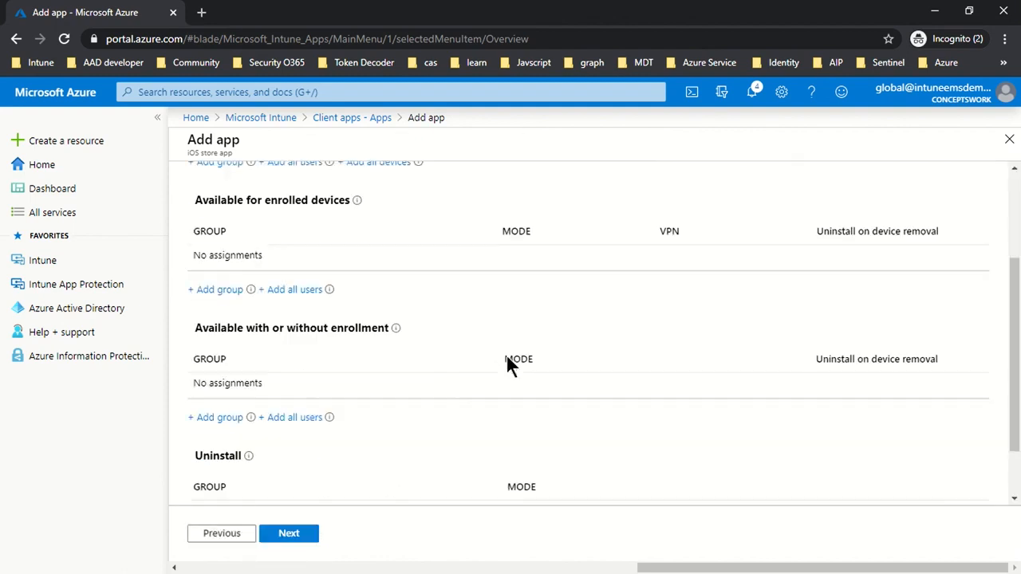
pyautogui.click(213, 419)
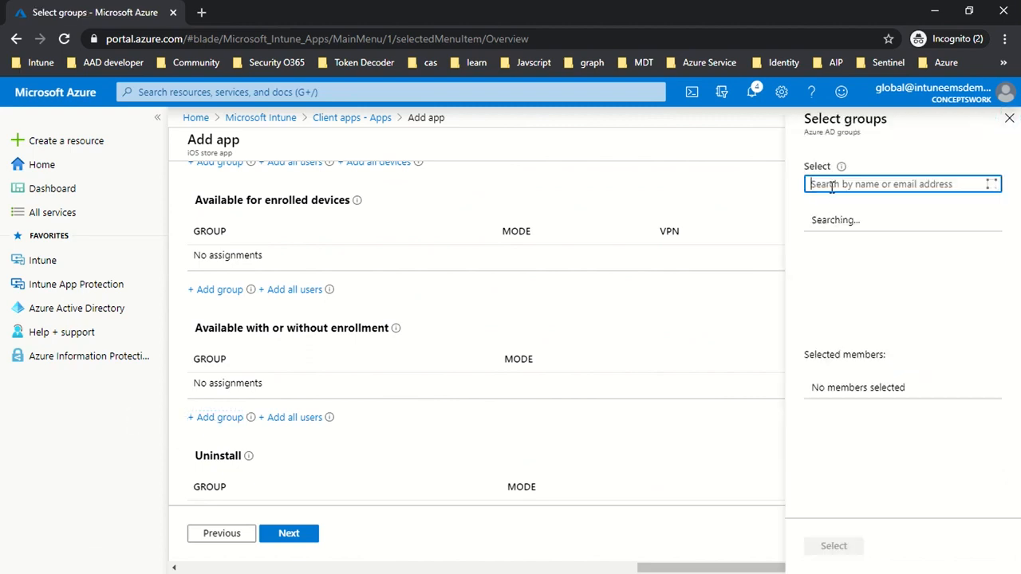
pyautogui.write('Intune')
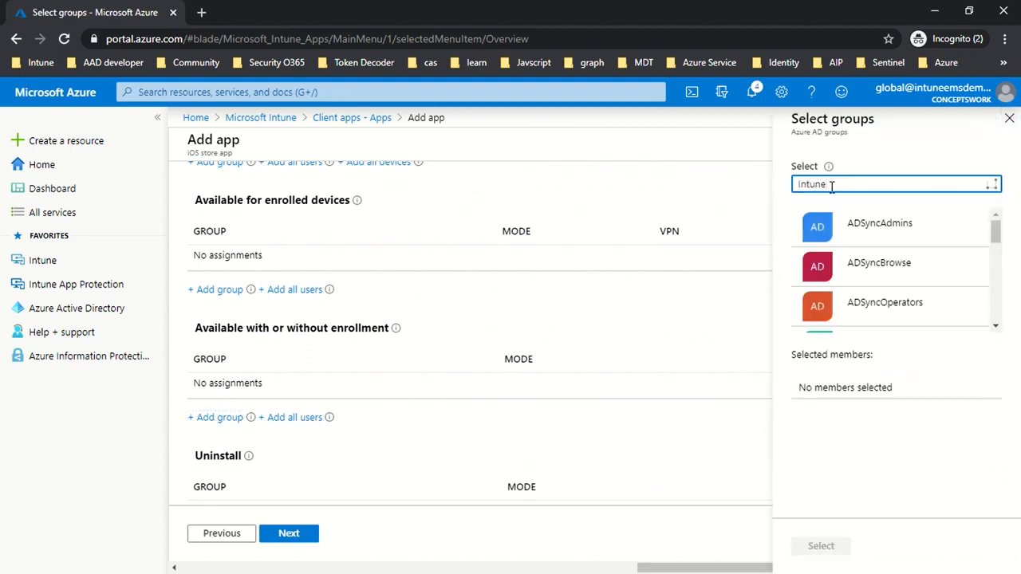
pyautogui.click(852, 228)
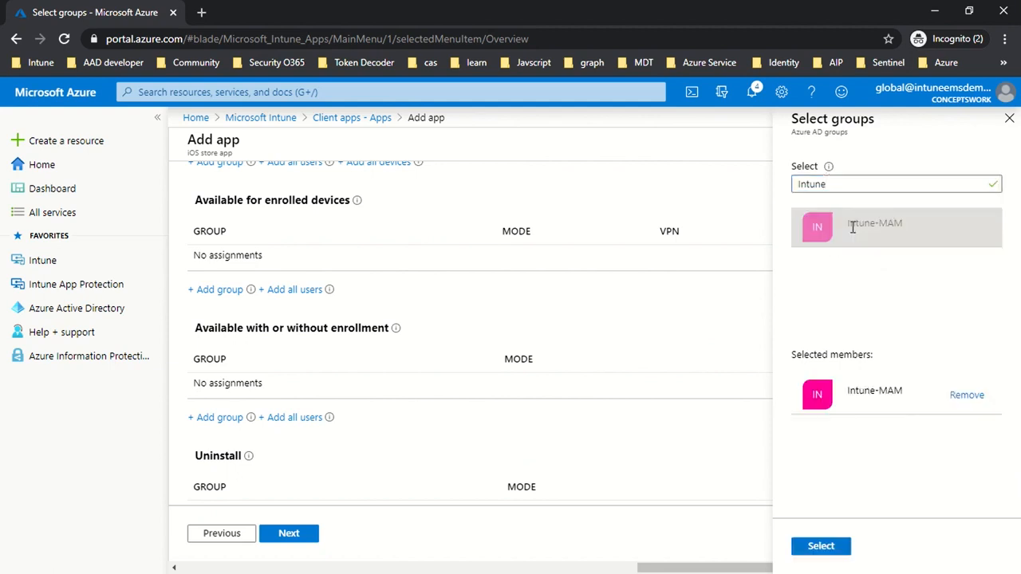
pyautogui.click(820, 546)
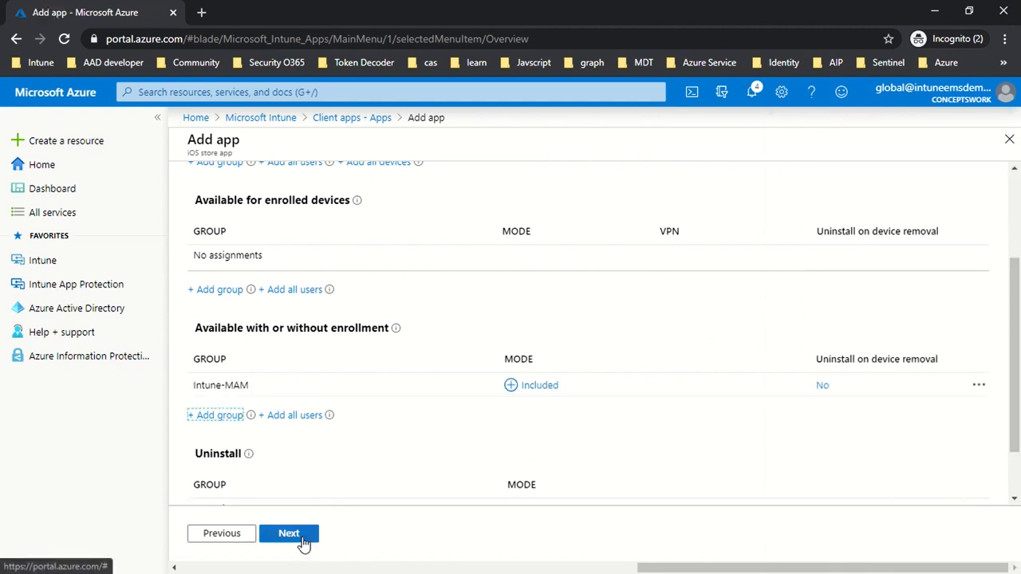
pyautogui.click(303, 544)
pyautogui.click(286, 546)
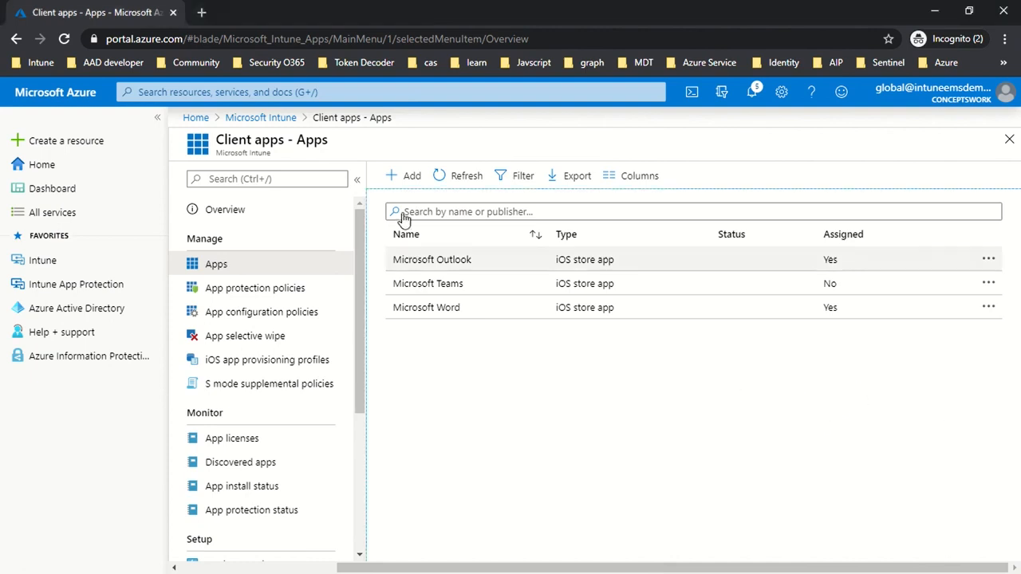
# - Start adding another client app of the type Web link
pyautogui.click(407, 176)
pyautogui.scroll(-4, 574, 311)
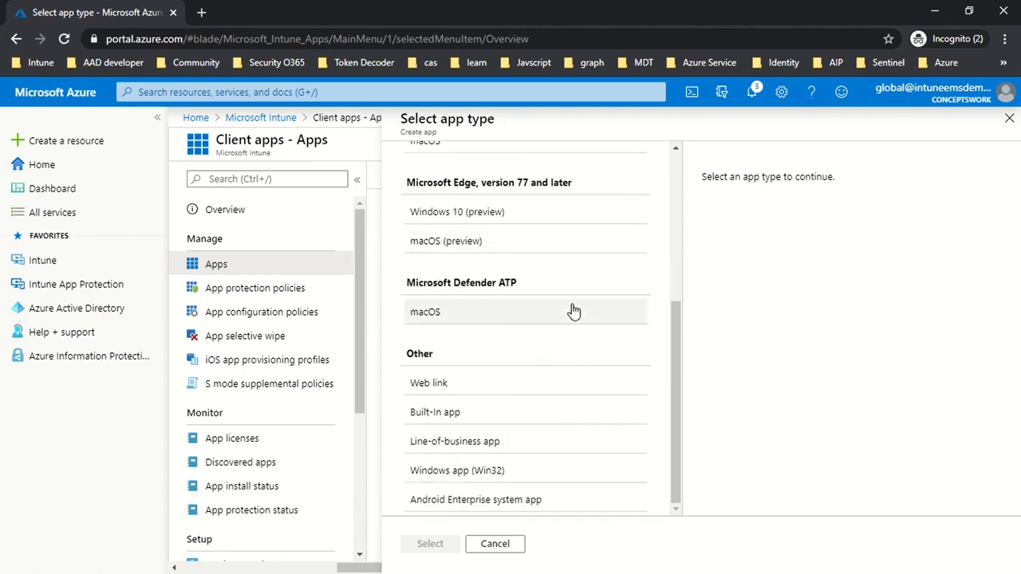
pyautogui.click(487, 391)
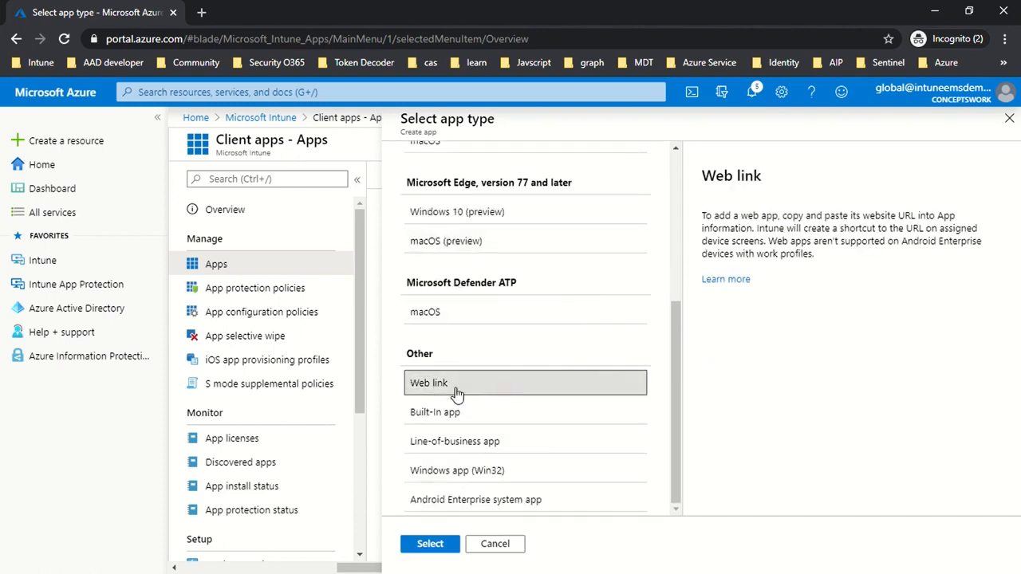
pyautogui.click(431, 544)
# - Fill in the web link's name as ConceptsWork, its description as Channel and its publisher as ConceptsWork
pyautogui.click(417, 220)
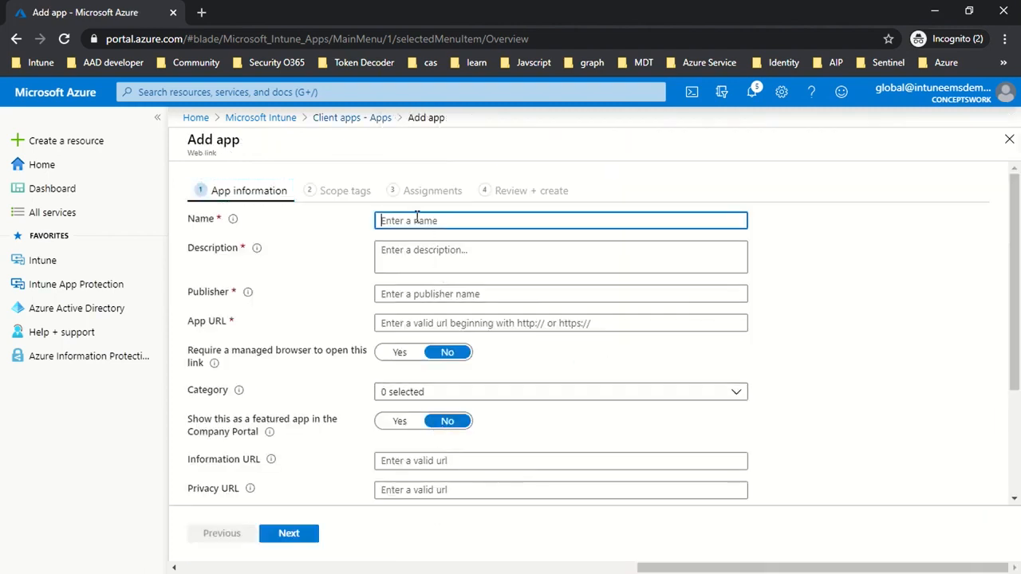
pyautogui.write('ConceptsWork')
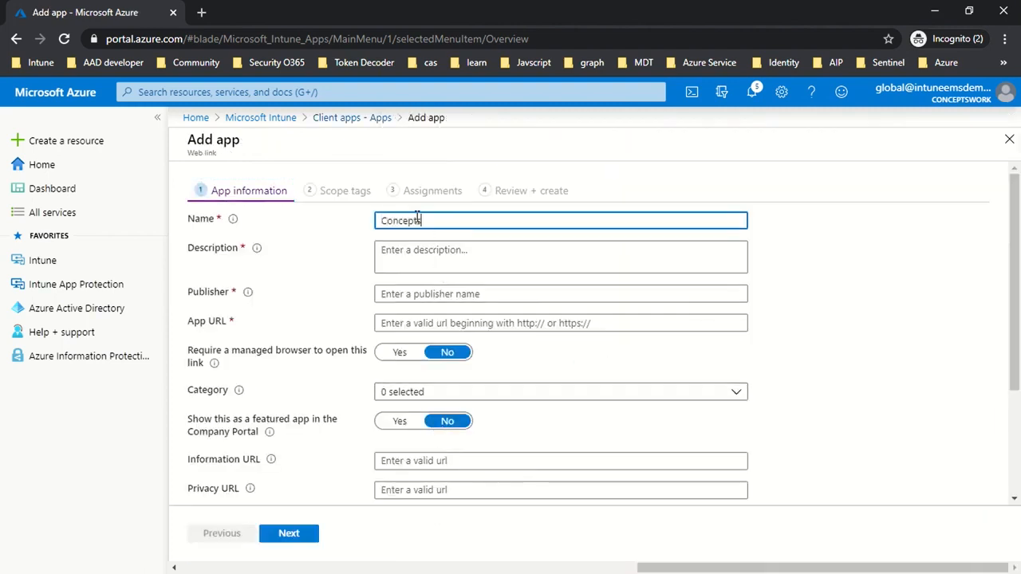
pyautogui.press('Tab')
pyautogui.write('Channel')
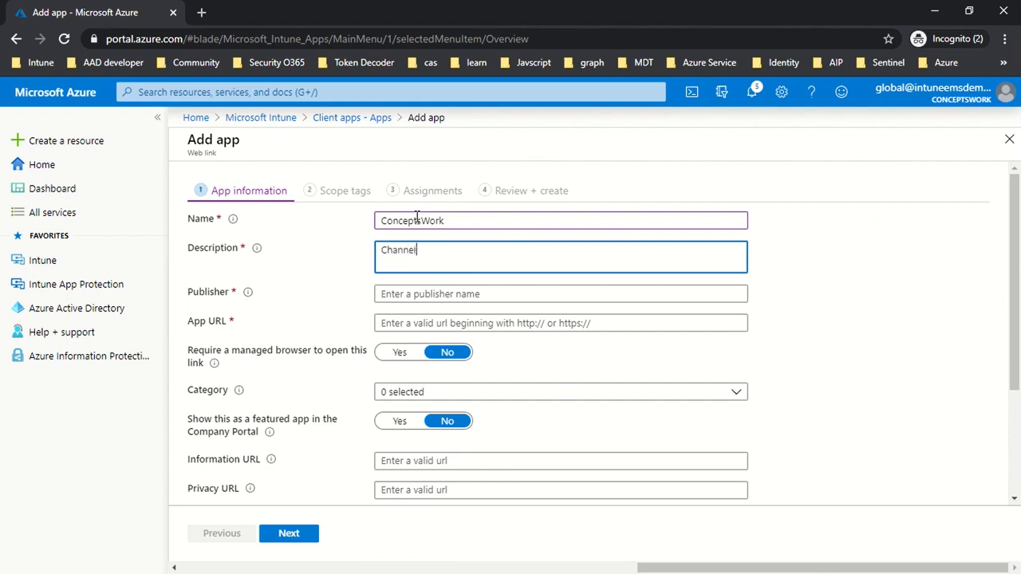
pyautogui.press('Tab')
pyautogui.write('ConceptsWork')
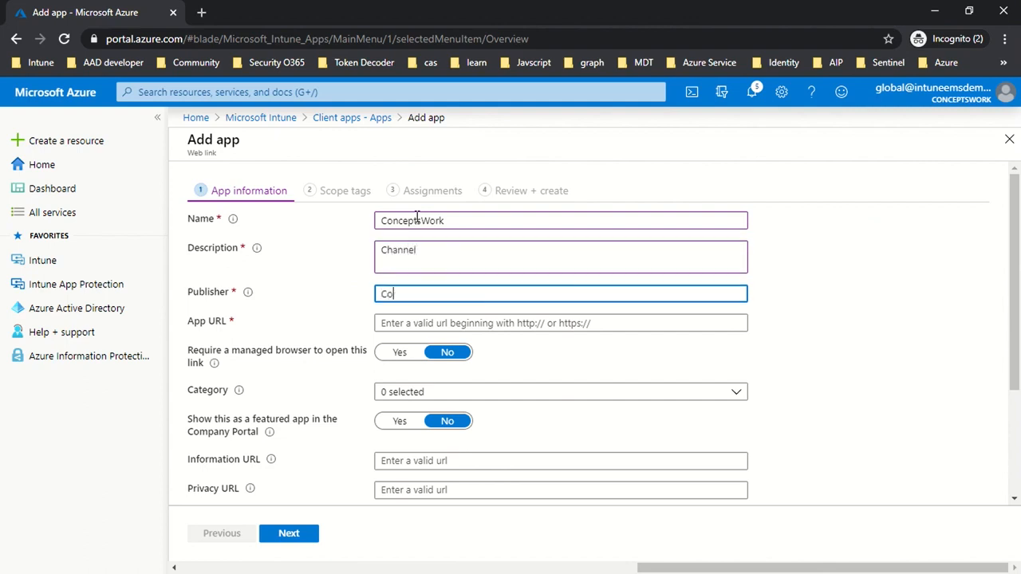
pyautogui.press('Tab')
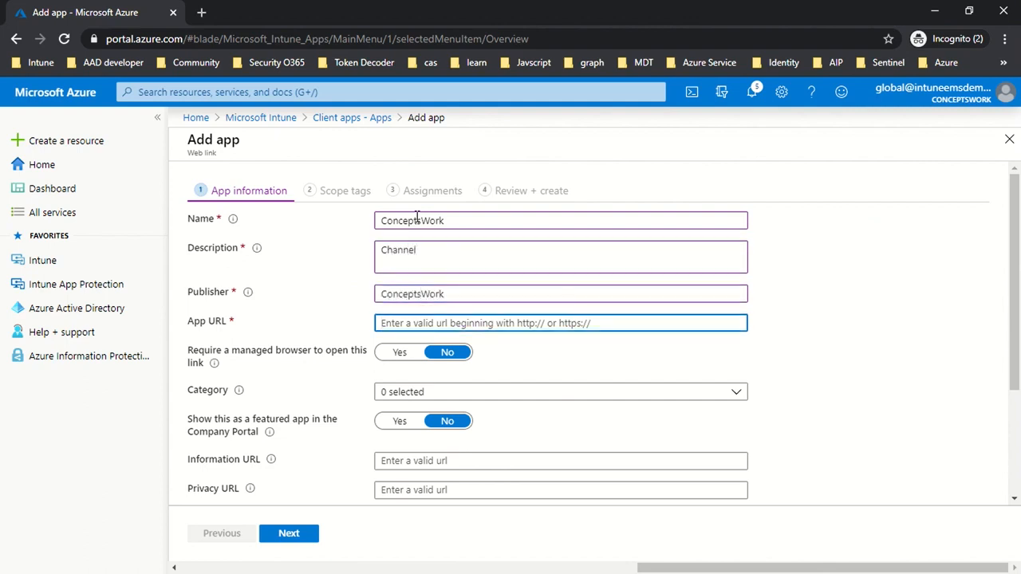
pyautogui.hotkey('alt', 'Tab')
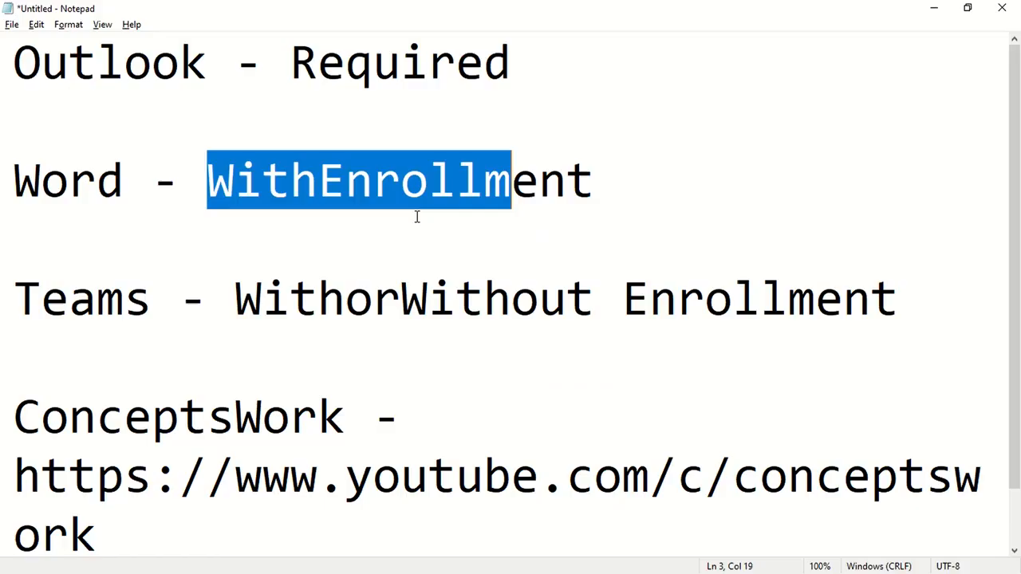
pyautogui.moveTo(108, 536); pyautogui.dragTo(2, 407)
pyautogui.hotkey('ctrl', 'c')
pyautogui.hotkey('alt', 'Tab')
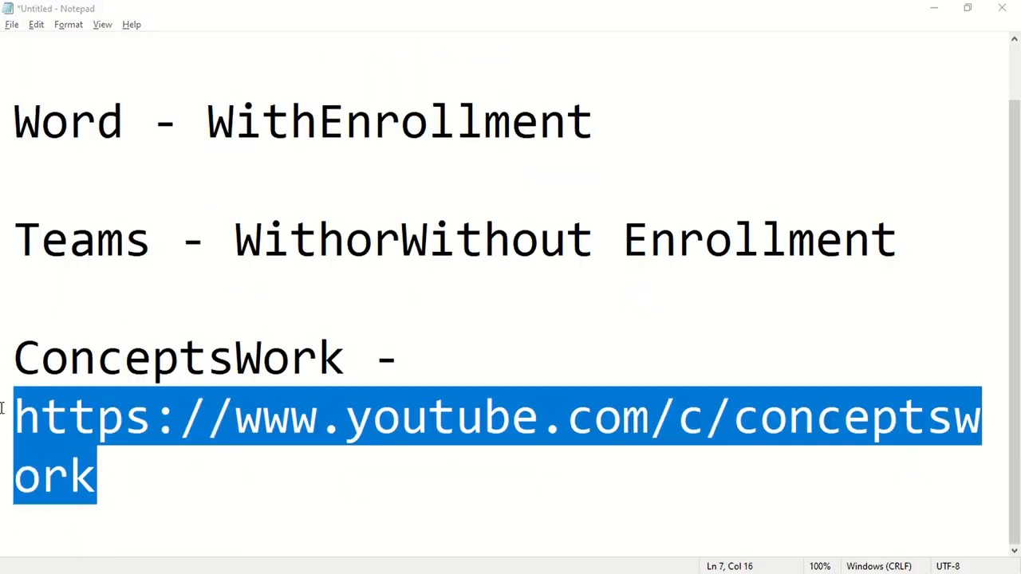
pyautogui.hotkey('ctrl', 'v')
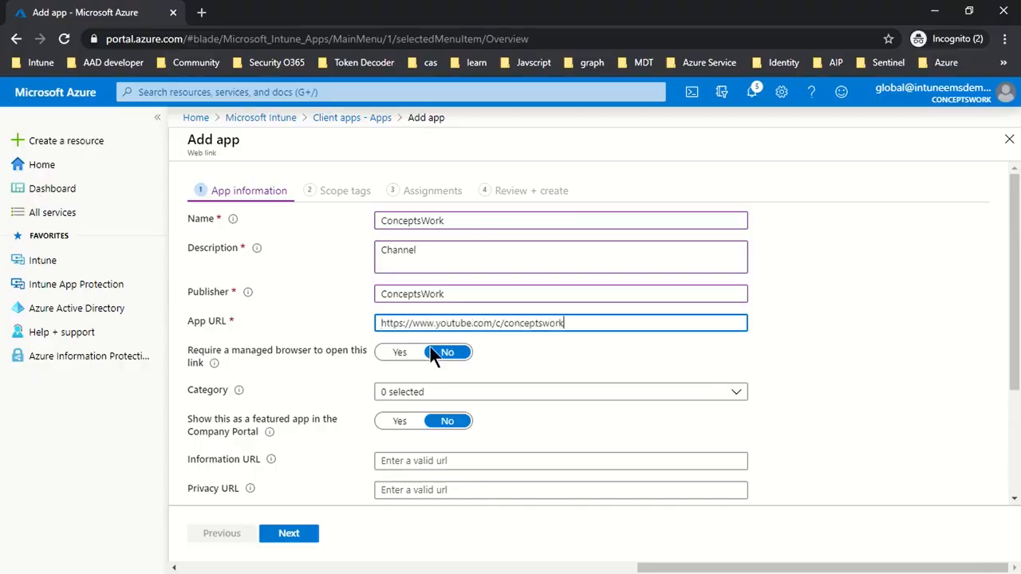
pyautogui.click(559, 345)
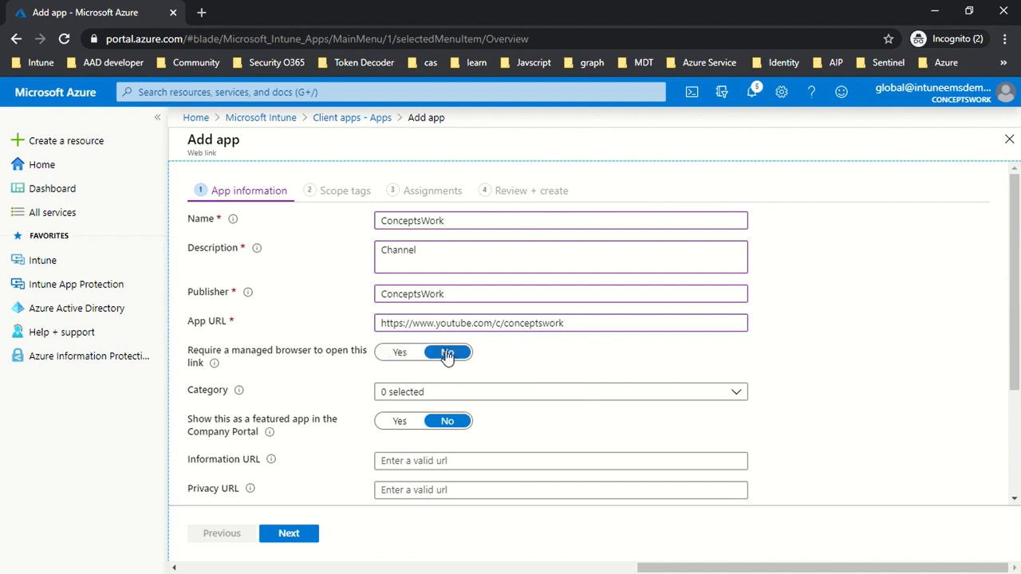
# - Categorize the web link as Books & Reference, show it as a featured app in the Company Portal, and skip the scope tags
pyautogui.scroll(-1, 519, 359)
pyautogui.click(410, 319)
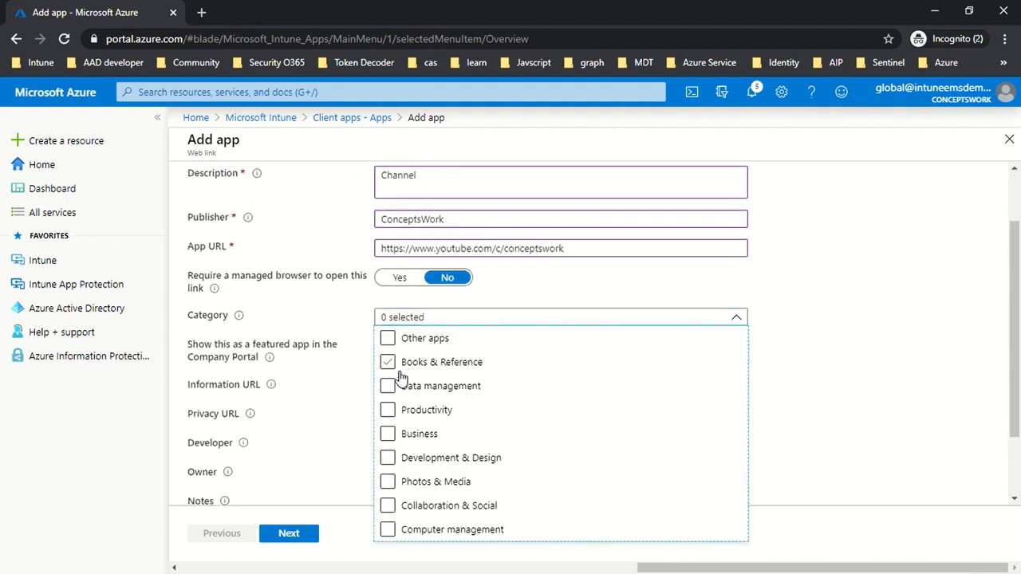
pyautogui.click(389, 360)
pyautogui.click(842, 352)
pyautogui.scroll(-1, 841, 349)
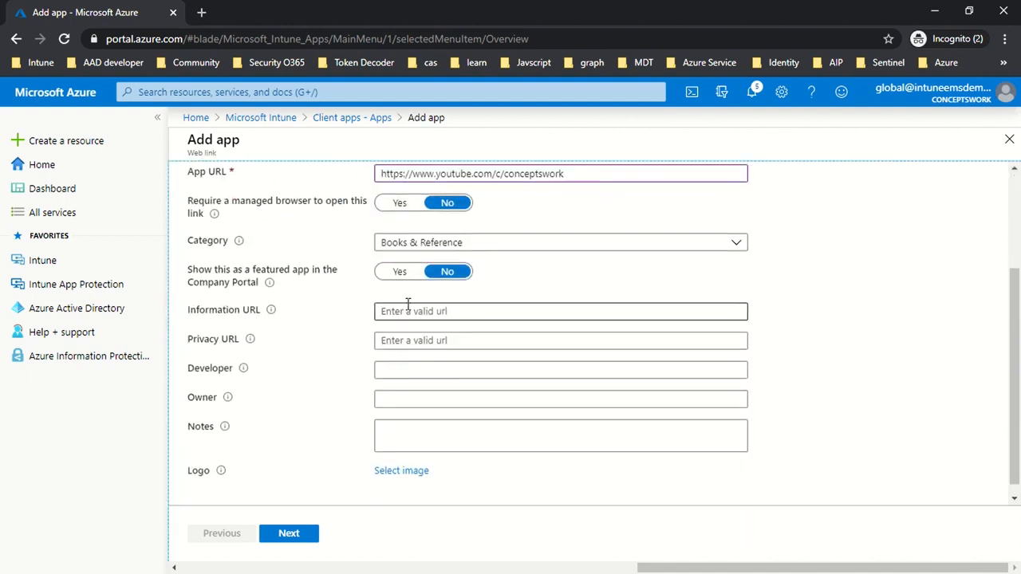
pyautogui.click(396, 275)
pyautogui.click(292, 535)
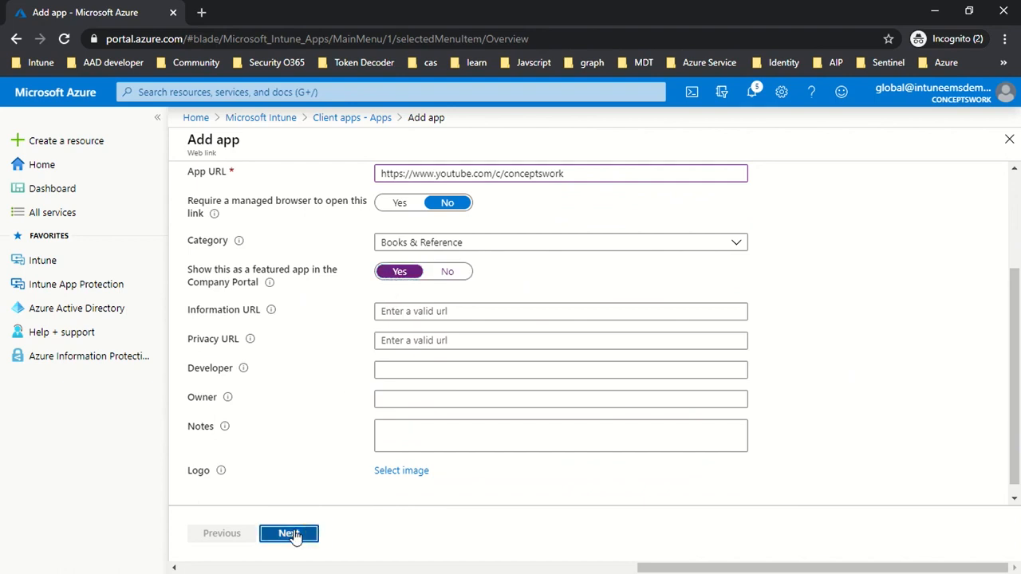
pyautogui.click(291, 535)
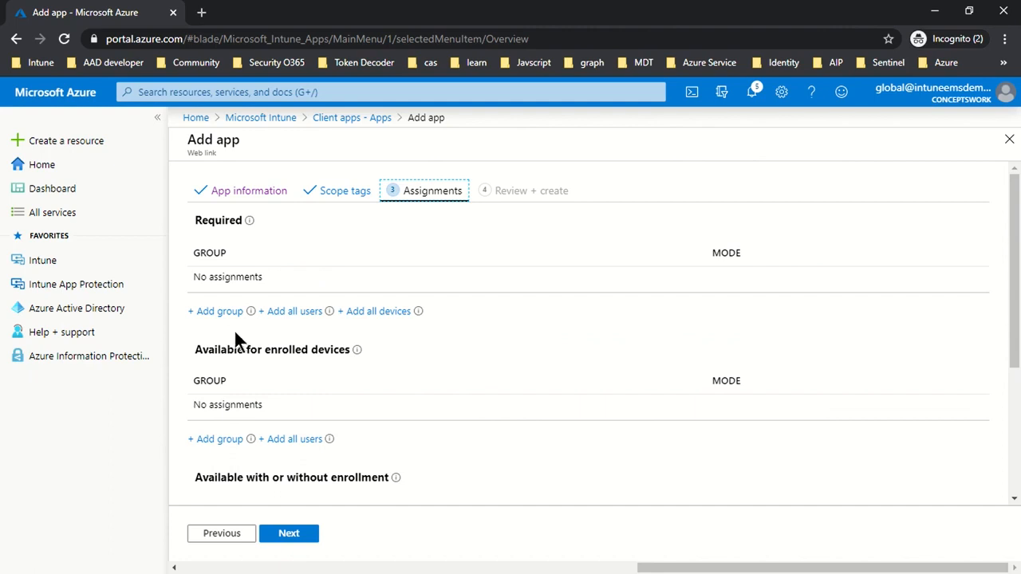
# - Make the ConceptsWork web link available with or without enrollment to the Intune-MAM group, and create the app
pyautogui.scroll(-3, 542, 363)
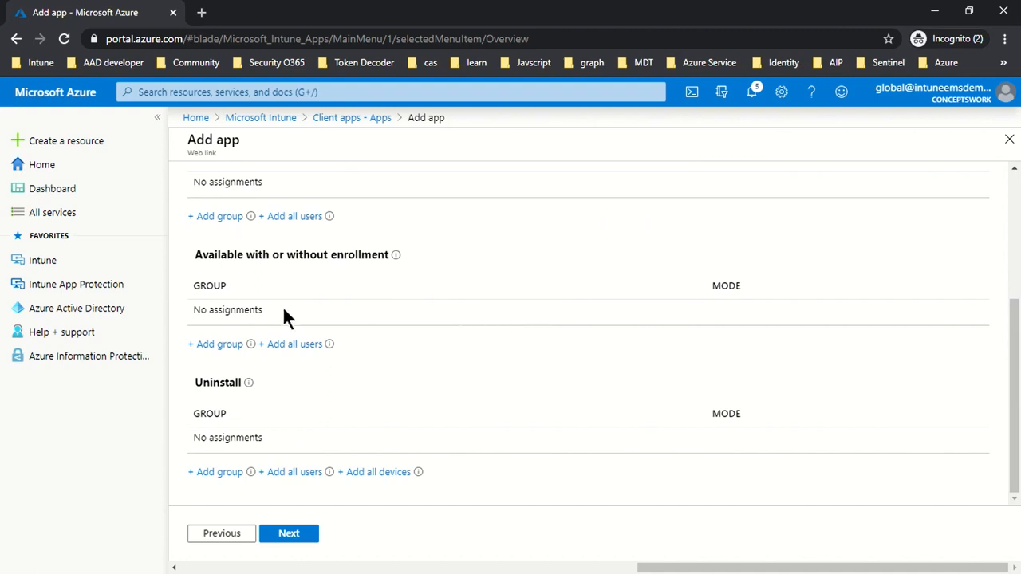
pyautogui.click(214, 345)
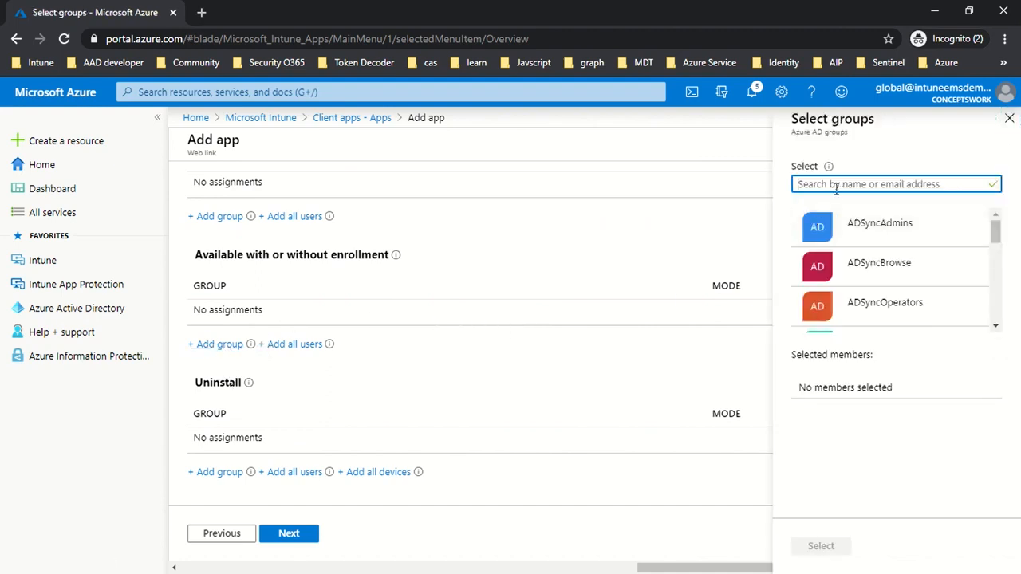
pyautogui.write('Intune')
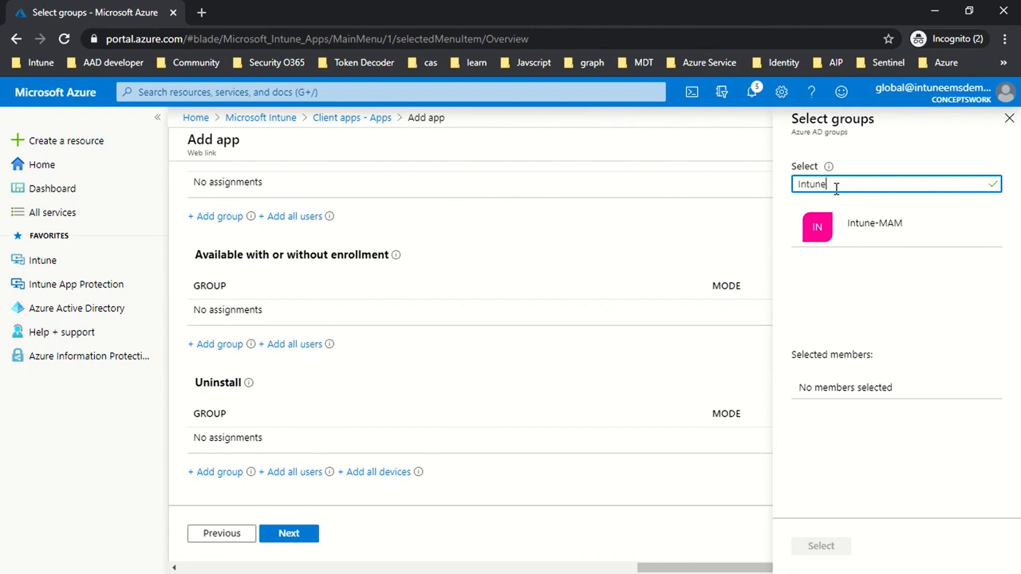
pyautogui.click(852, 235)
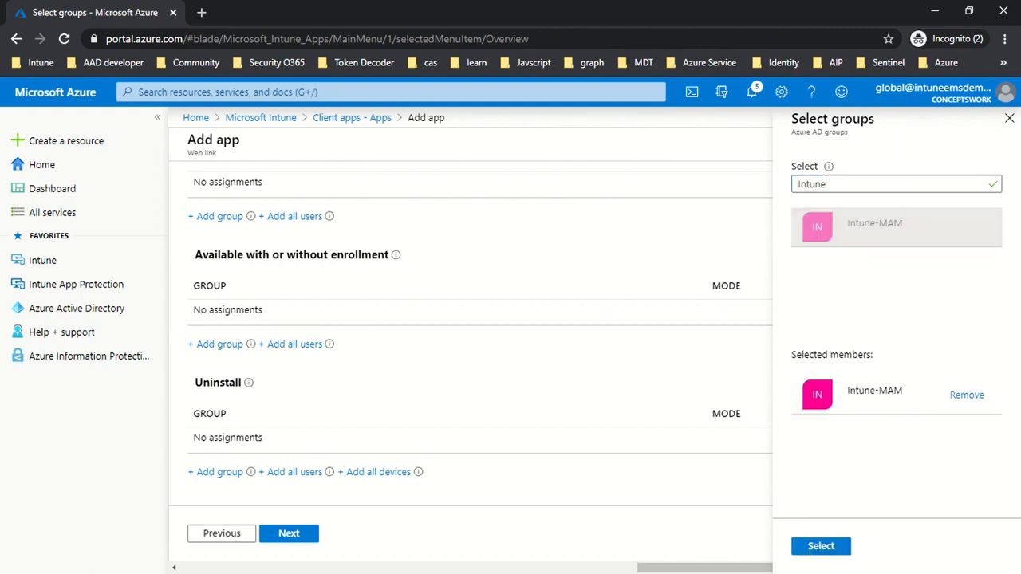
pyautogui.click(823, 554)
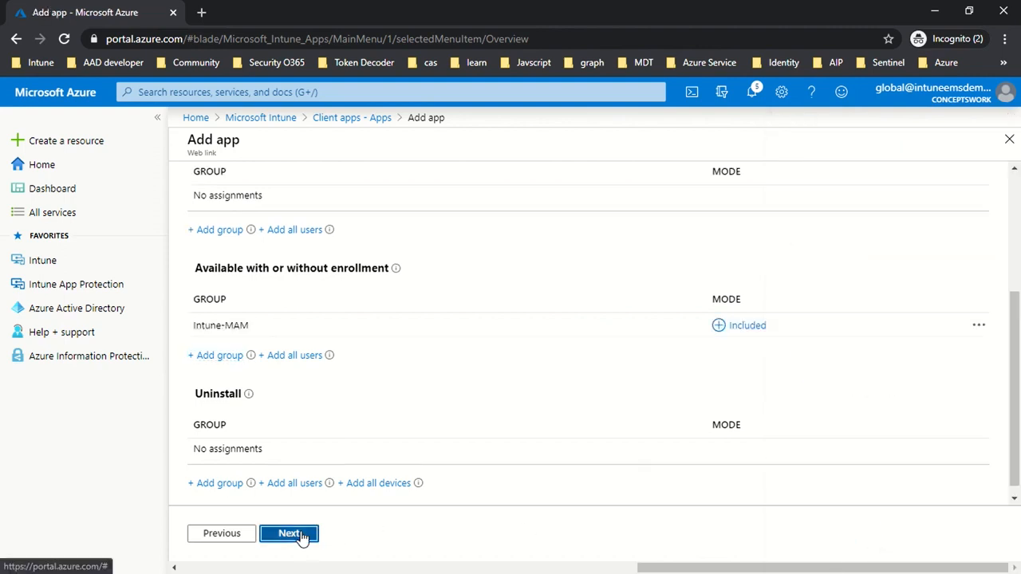
pyautogui.click(297, 535)
pyautogui.click(300, 528)
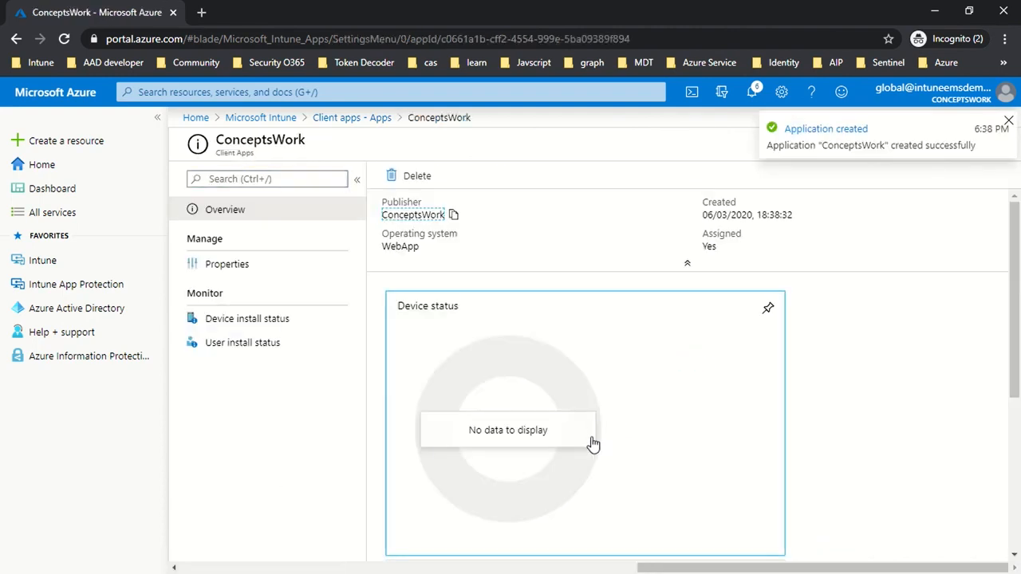
# - Close the ConceptsWork app overview and refresh the client apps list
pyautogui.click(1008, 121)
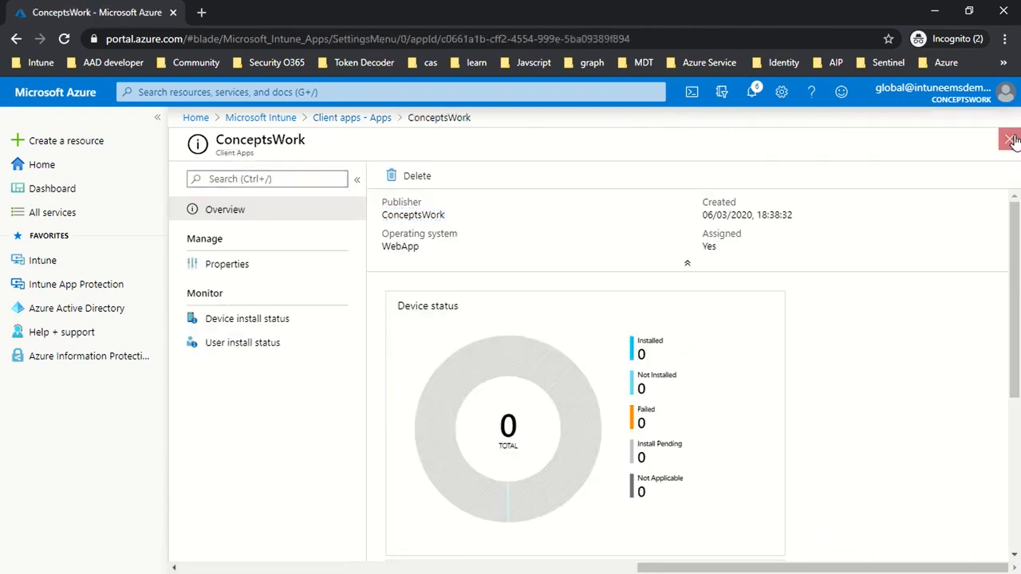
pyautogui.click(1008, 140)
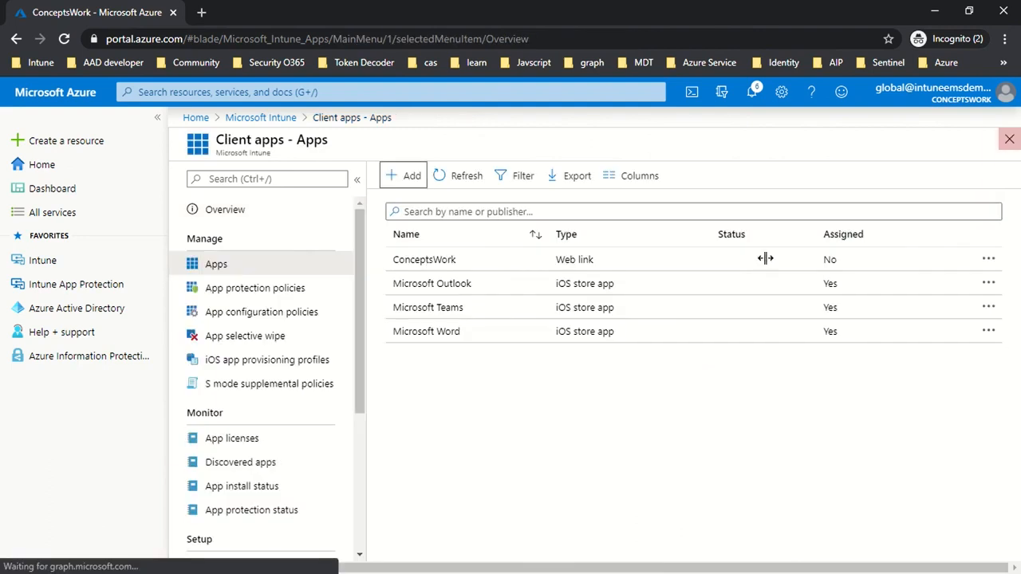
pyautogui.click(449, 180)
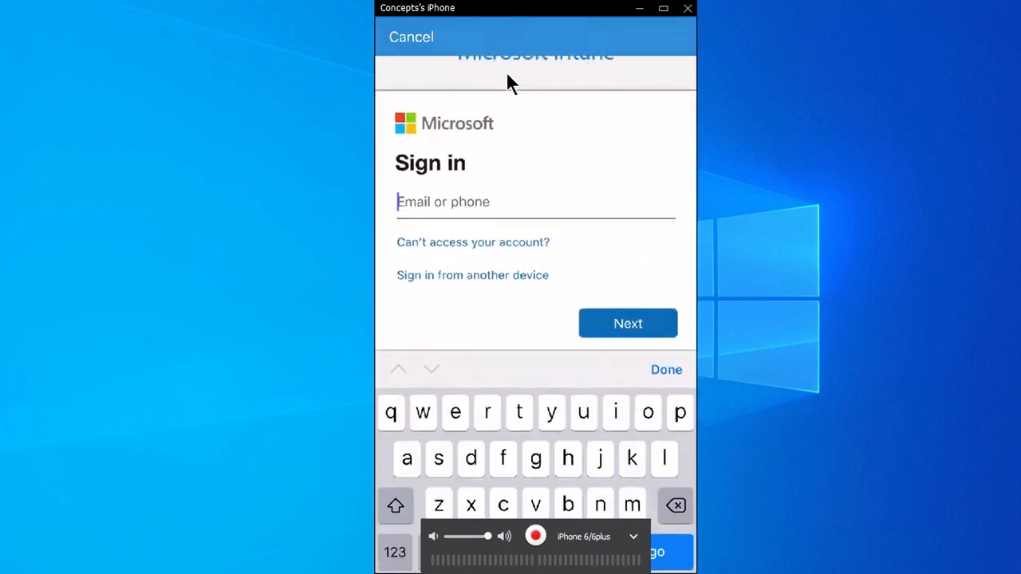
# - Sign in to Microsoft Intune on the mirrored iPhone with the test account's e-mail and password
pyautogui.write('nfa@')
pyautogui.press('BackSpace')
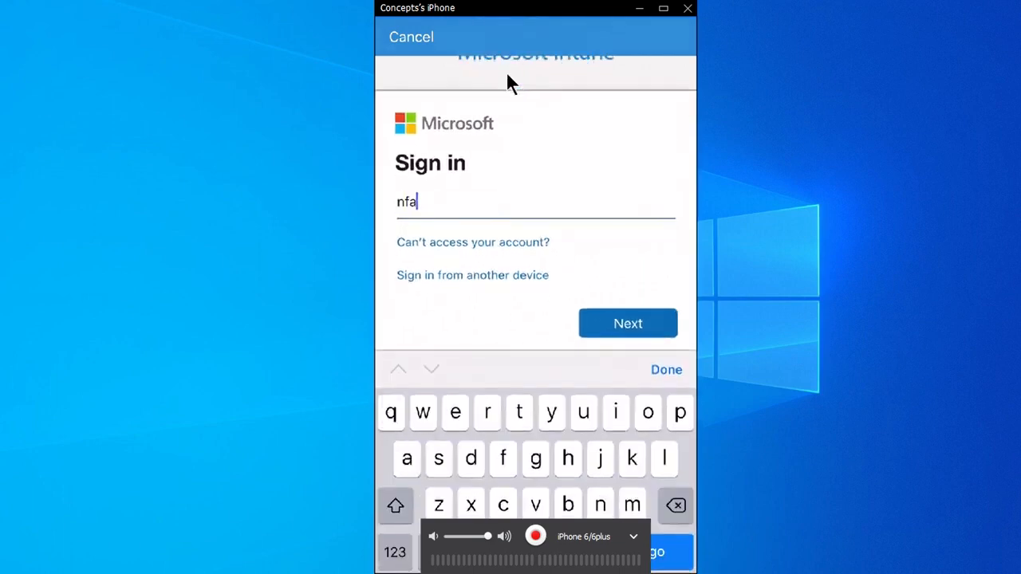
pyautogui.press('BackSpace')
pyautogui.press('BackSpace')
pyautogui.press('BackSpace')
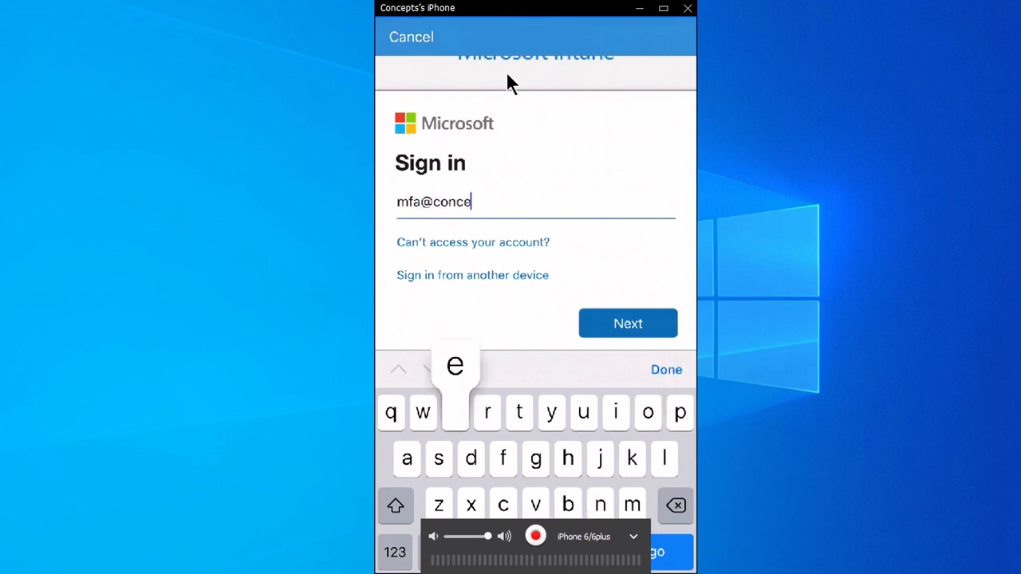
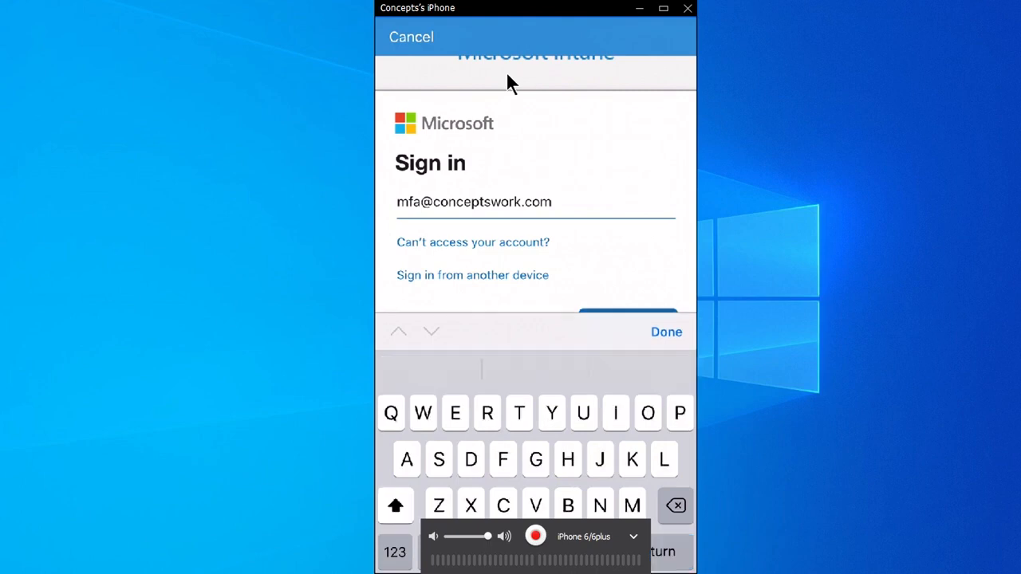
pyautogui.press('Return')
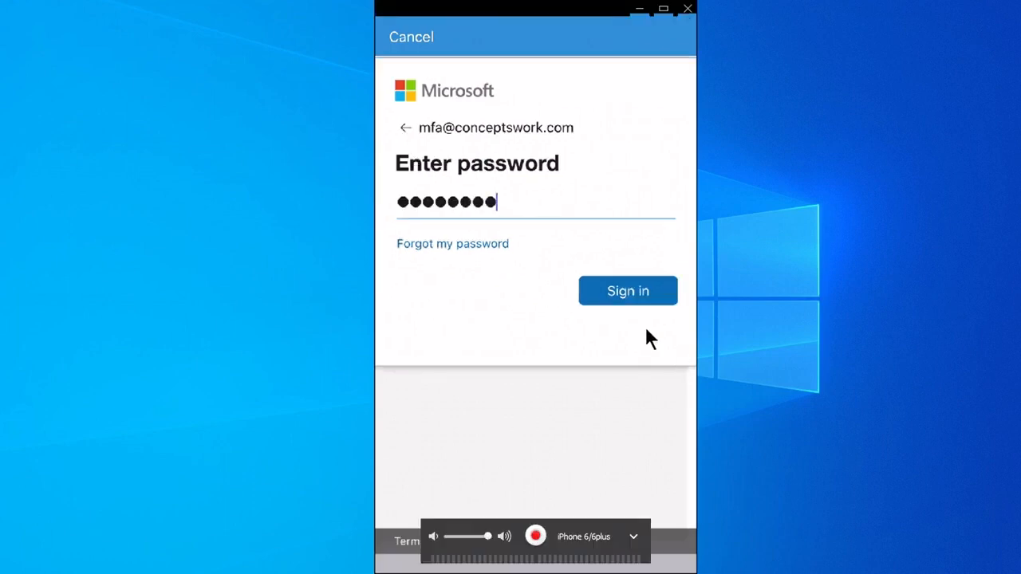
pyautogui.click(615, 298)
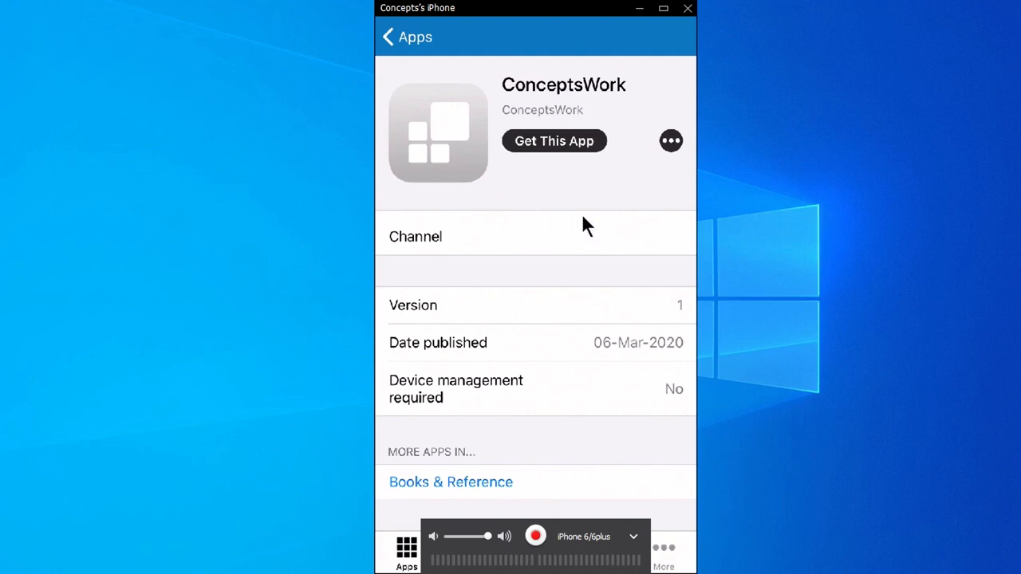
# - Review the ConceptsWork and Microsoft Word detail pages on the iPhone, returning to the Apps list
pyautogui.click(417, 57)
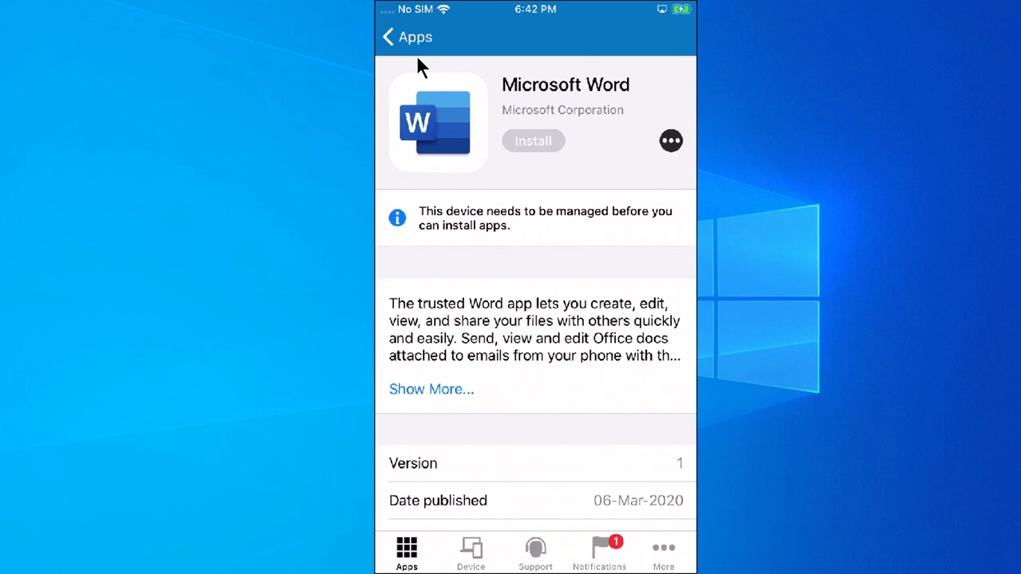
pyautogui.click(418, 57)
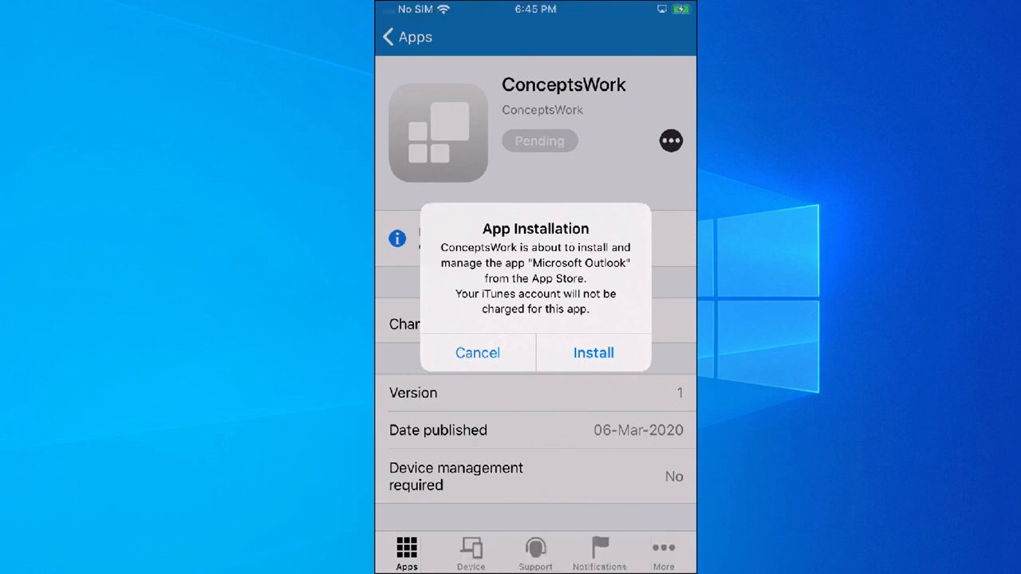
# - Bring the Notepad assignment notes over the iPhone screen and highlight the Required assignment for Outlook
pyautogui.moveTo(1020, 307); pyautogui.dragTo(544, 152)
pyautogui.click(280, 215)
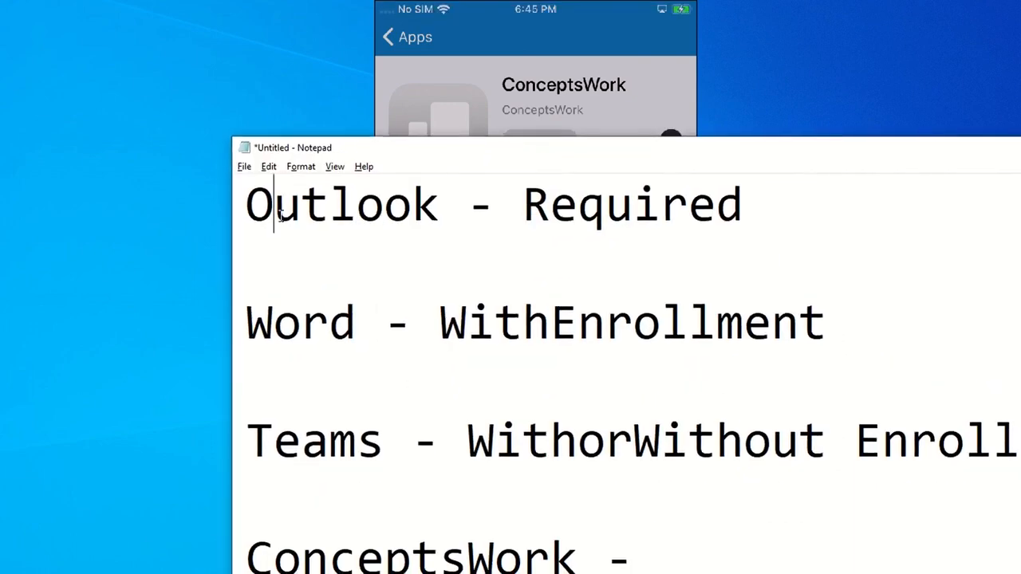
pyautogui.doubleClick(281, 215)
pyautogui.doubleClick(632, 218)
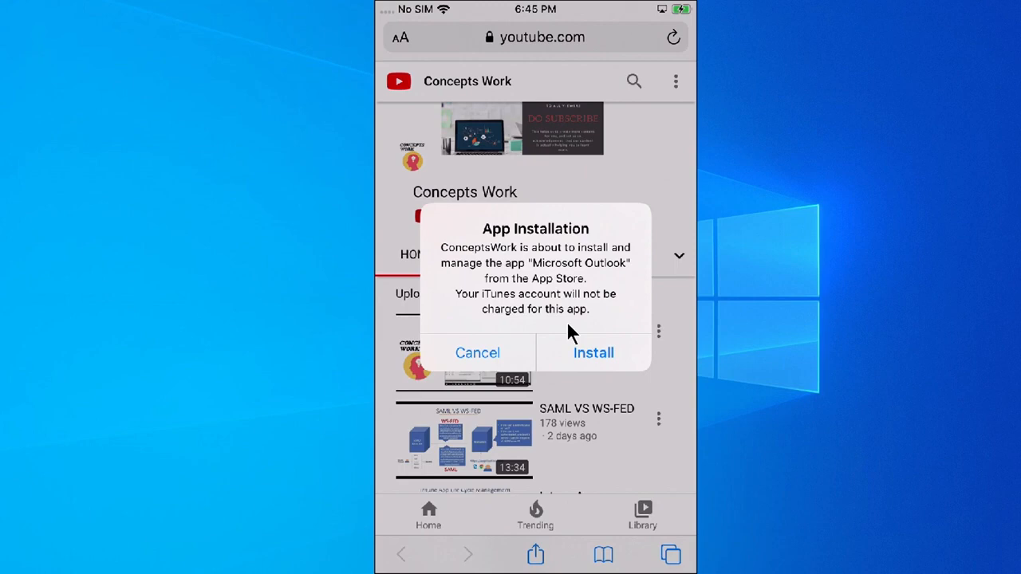
pyautogui.moveTo(1020, 266); pyautogui.dragTo(669, 259)
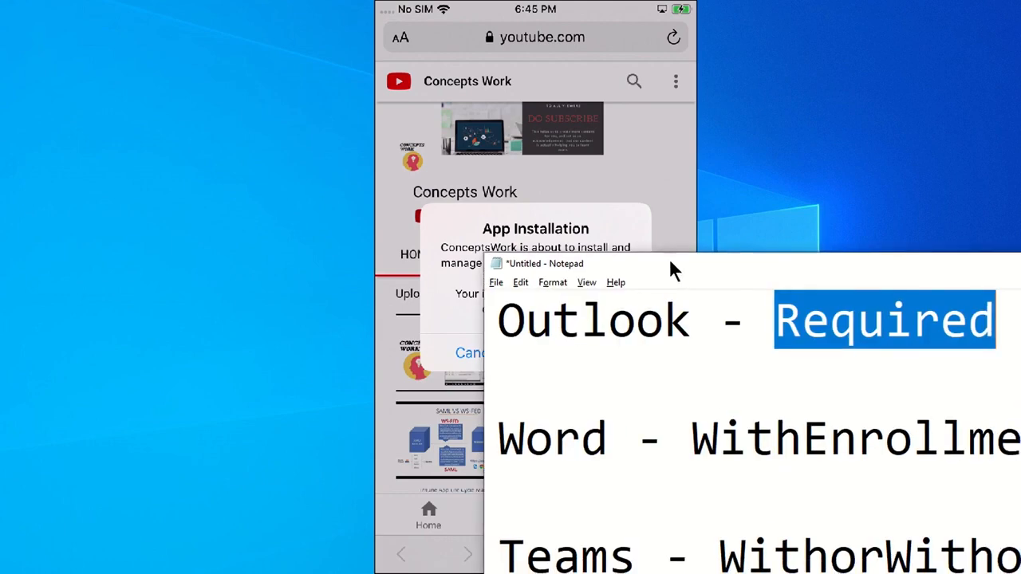